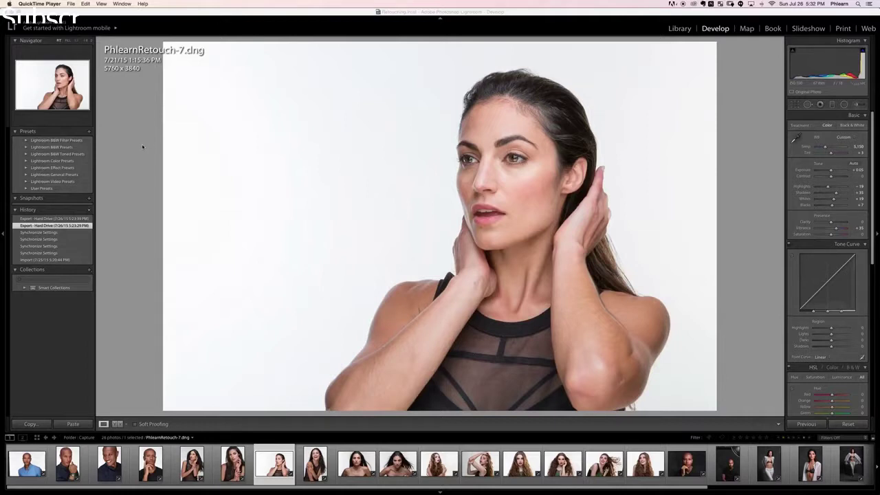
- Examine the skin on the woman's cheeks, chin and forehead at close range, and return to the full photo
{"action": "left_click", "coordinate": [514, 177]}
{"action": "left_click", "coordinate": [517, 180]}
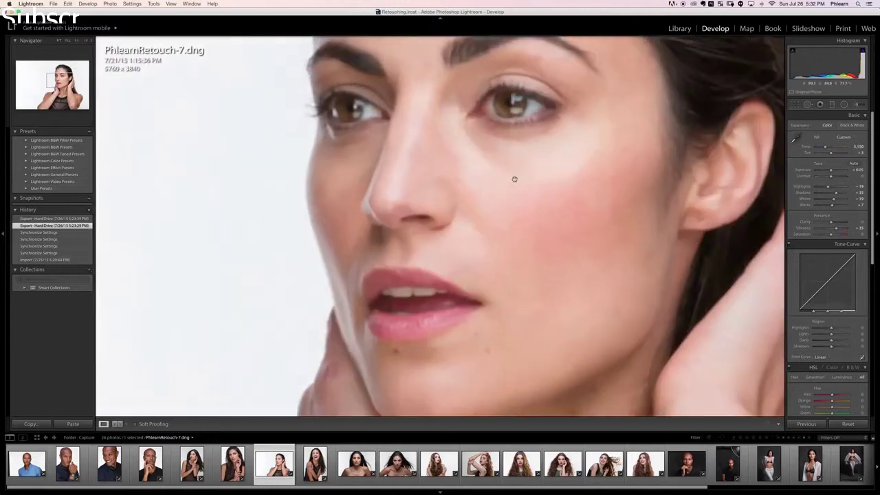
{"action": "left_click_drag", "start_coordinate": [542, 181], "coordinate": [394, 200]}
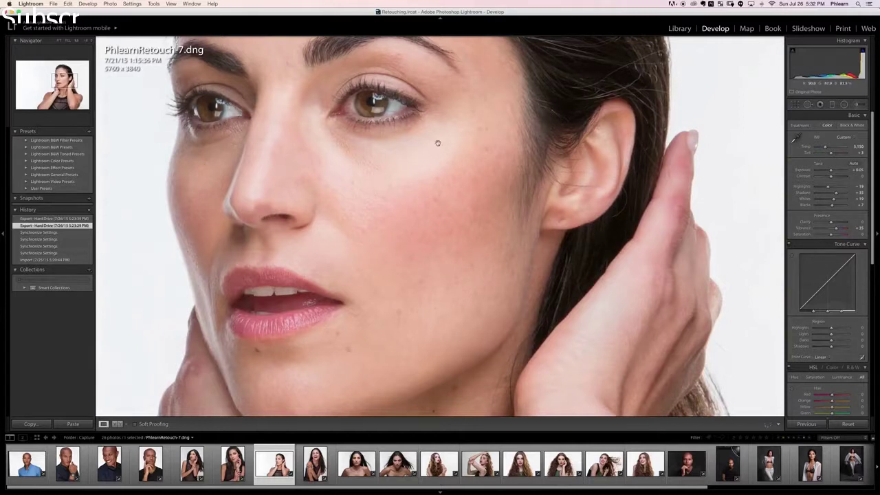
{"action": "left_click_drag", "start_coordinate": [334, 160], "coordinate": [336, 134]}
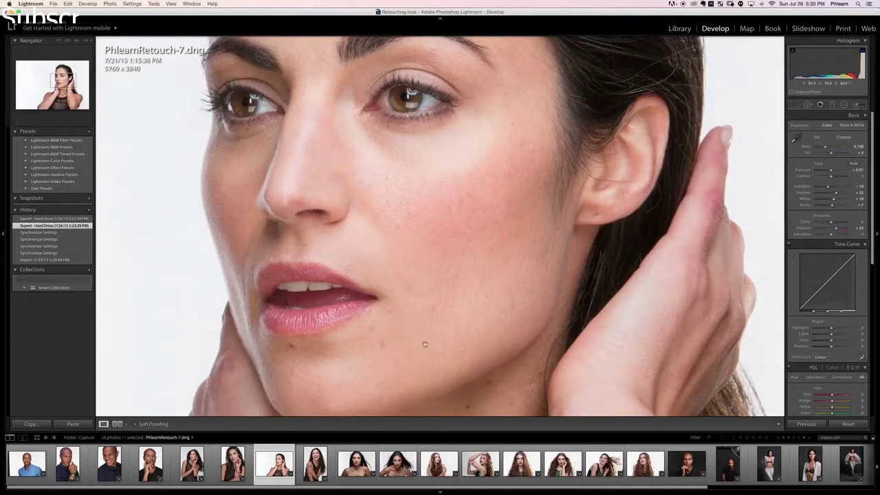
{"action": "left_click_drag", "start_coordinate": [453, 234], "coordinate": [453, 369]}
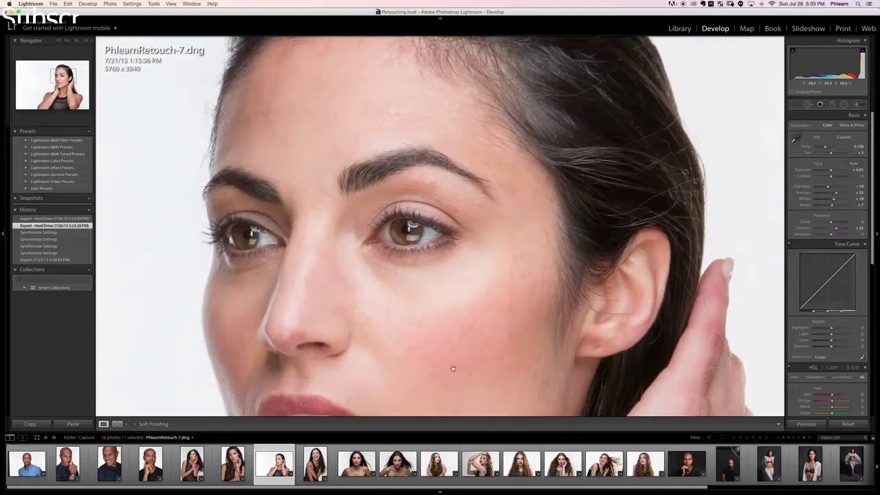
{"action": "left_click", "coordinate": [473, 310]}
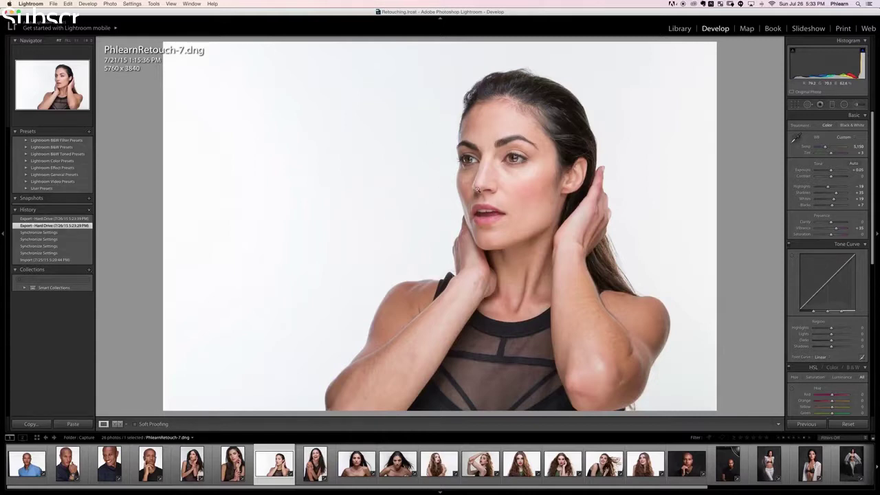
- Export the bright photo to the hard drive as a JPEG in the Images folder of 04 Skin
{"action": "right_click", "coordinate": [335, 167]}
{"action": "mouse_move", "coordinate": [390, 320]}
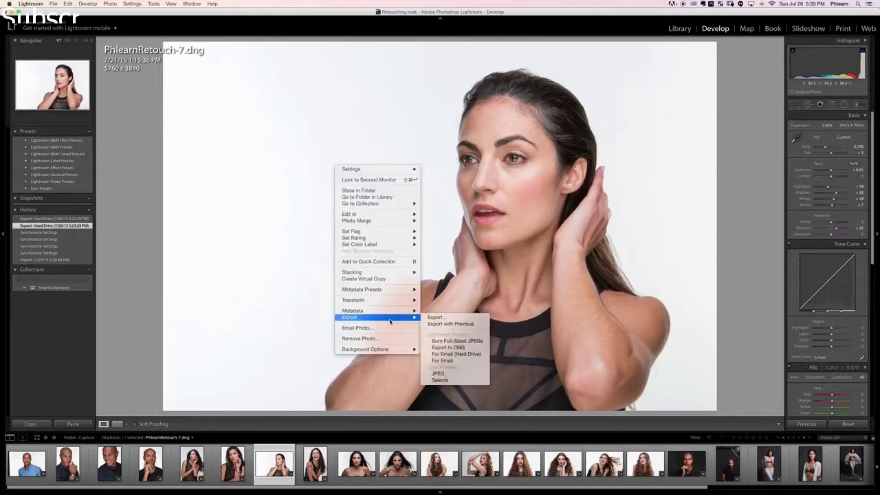
{"action": "left_click", "coordinate": [433, 319]}
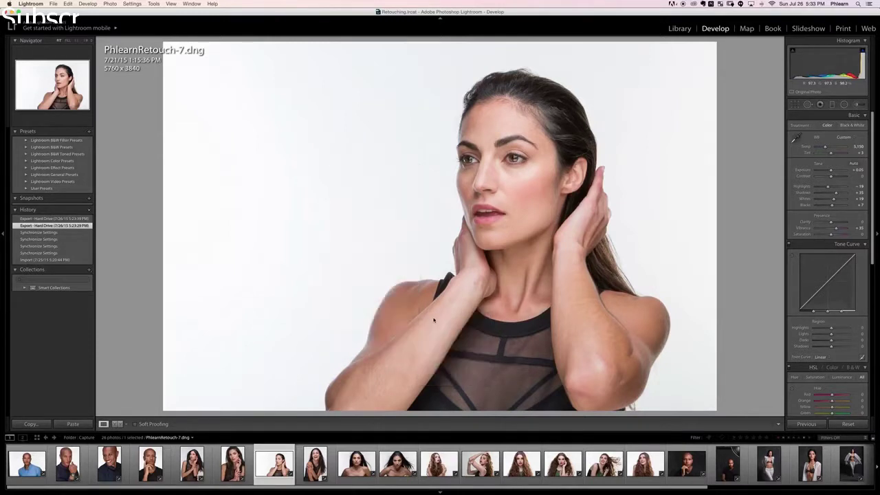
{"action": "left_click_drag", "start_coordinate": [438, 71], "coordinate": [424, 55]}
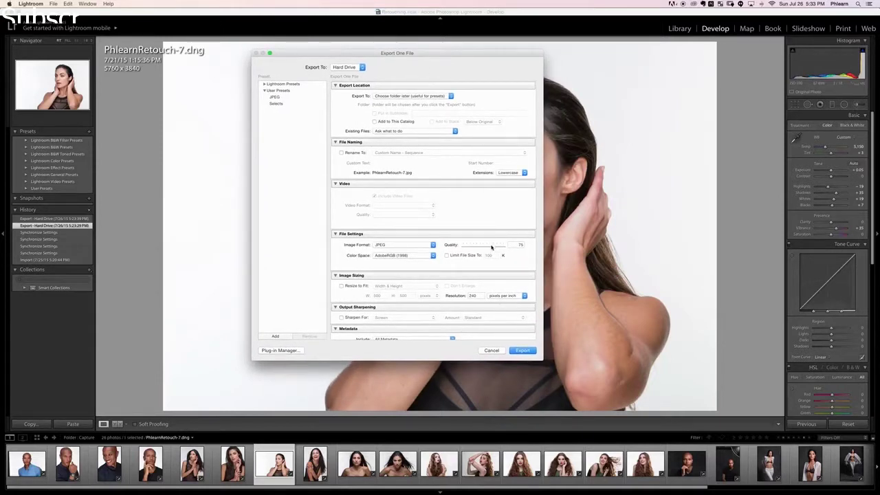
{"action": "left_click", "coordinate": [530, 351]}
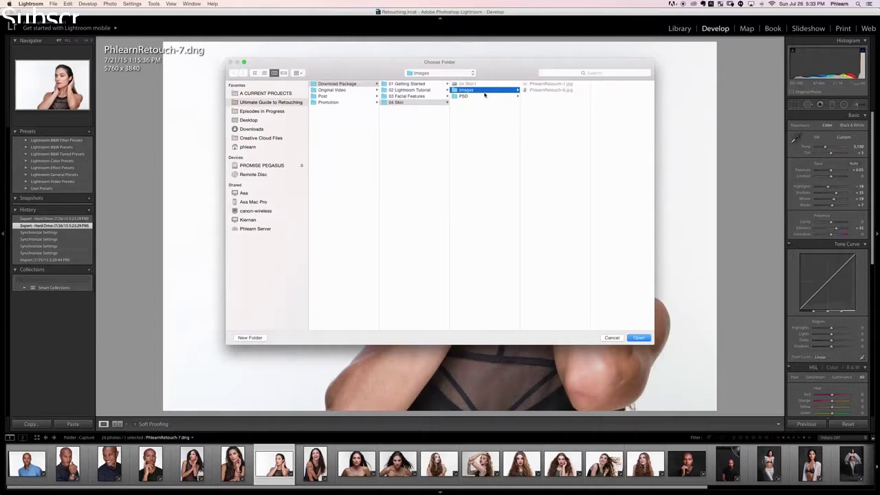
{"action": "left_click", "coordinate": [638, 338]}
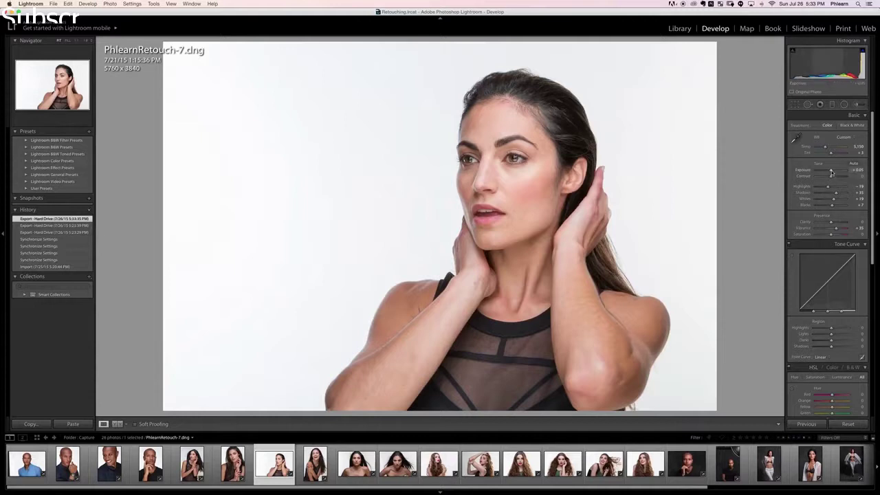
- Lower the photo's exposure to -1.35, check the highlights on the face, and raise the vibrance to +53
{"action": "left_click_drag", "start_coordinate": [832, 171], "coordinate": [827, 173]}
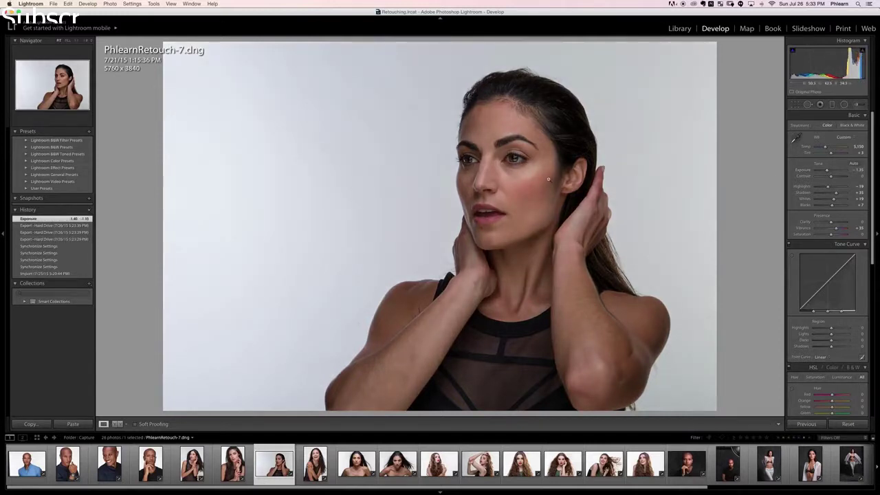
{"action": "left_click", "coordinate": [535, 179]}
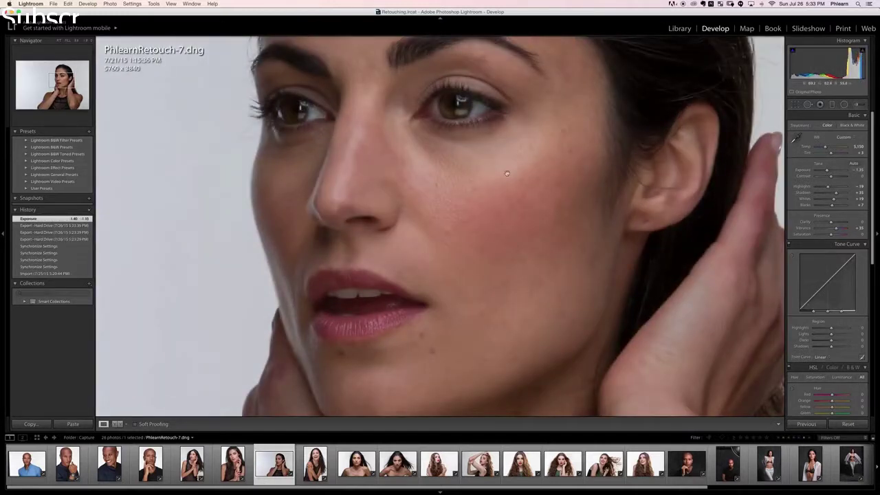
{"action": "left_click_drag", "start_coordinate": [516, 152], "coordinate": [475, 268]}
{"action": "left_click", "coordinate": [477, 266]}
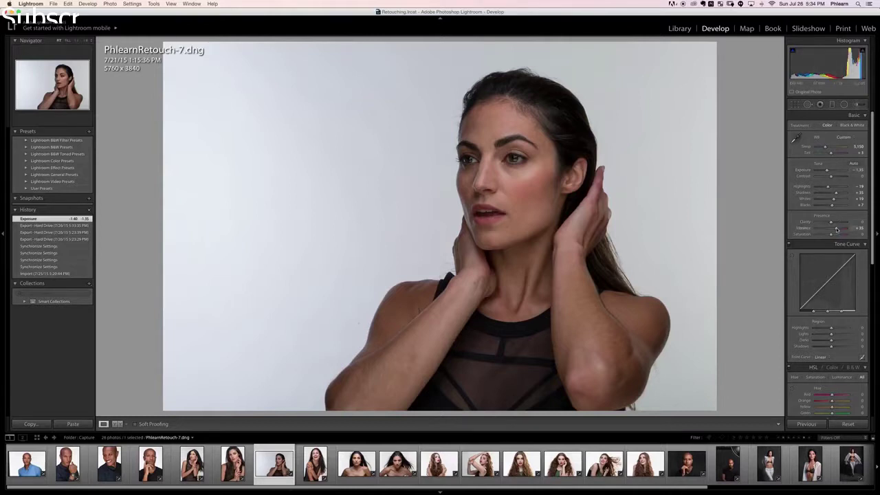
{"action": "left_click_drag", "start_coordinate": [836, 229], "coordinate": [838, 230]}
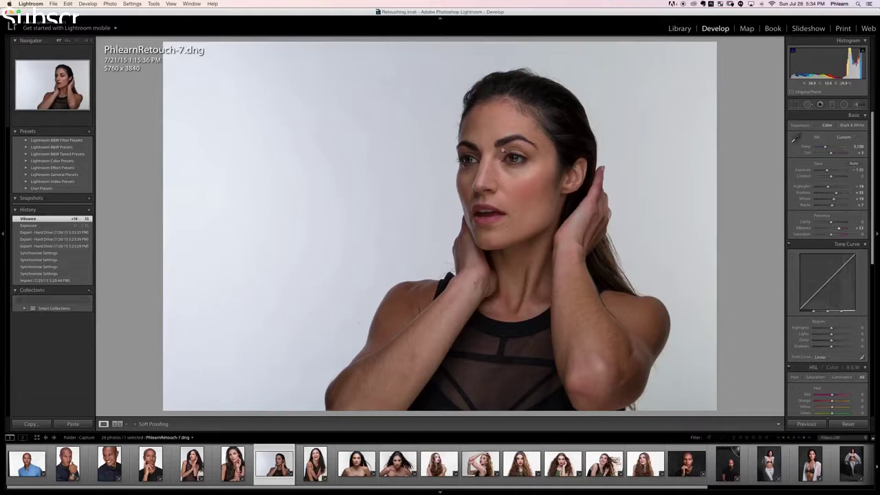
- Export the darkened photo to the same Images folder with the previous settings and a unique name, and restore the bright version from the history
{"action": "right_click", "coordinate": [362, 129]}
{"action": "mouse_move", "coordinate": [427, 278]}
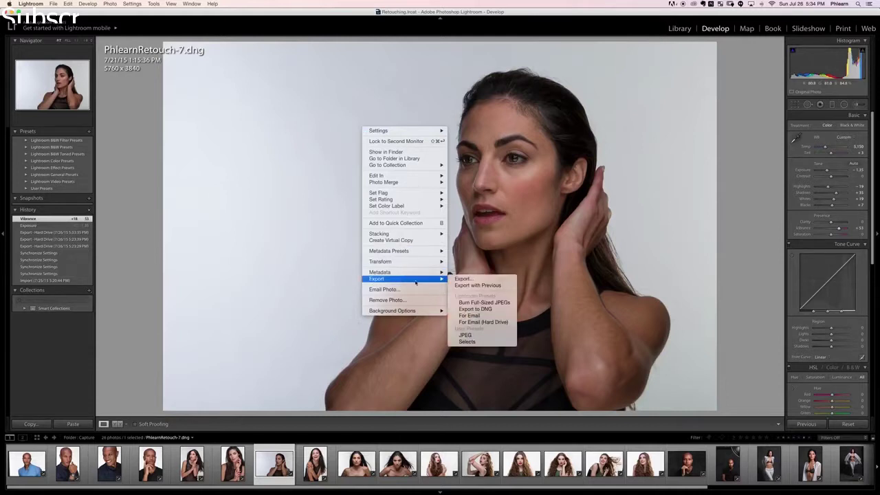
{"action": "left_click", "coordinate": [465, 286]}
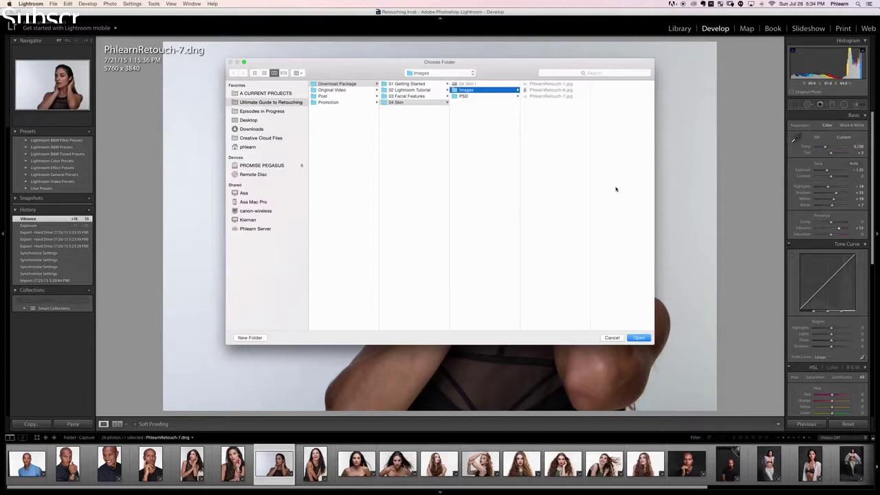
{"action": "left_click", "coordinate": [638, 339]}
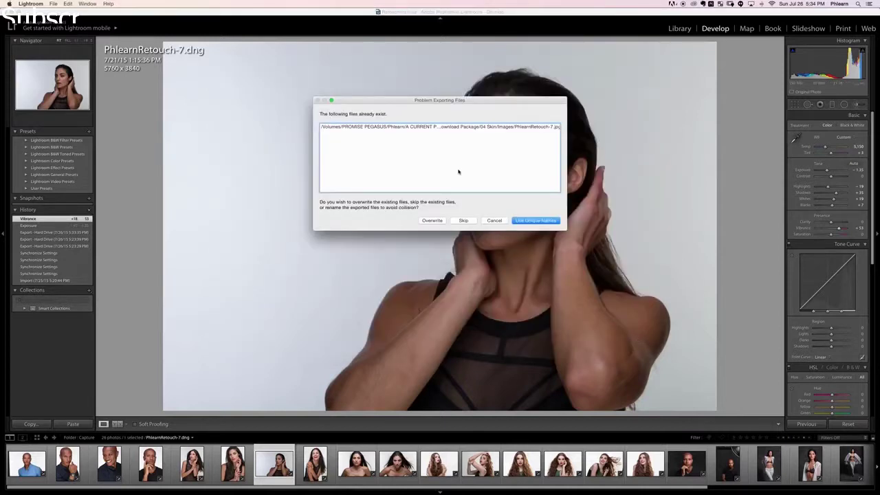
{"action": "left_click", "coordinate": [539, 221]}
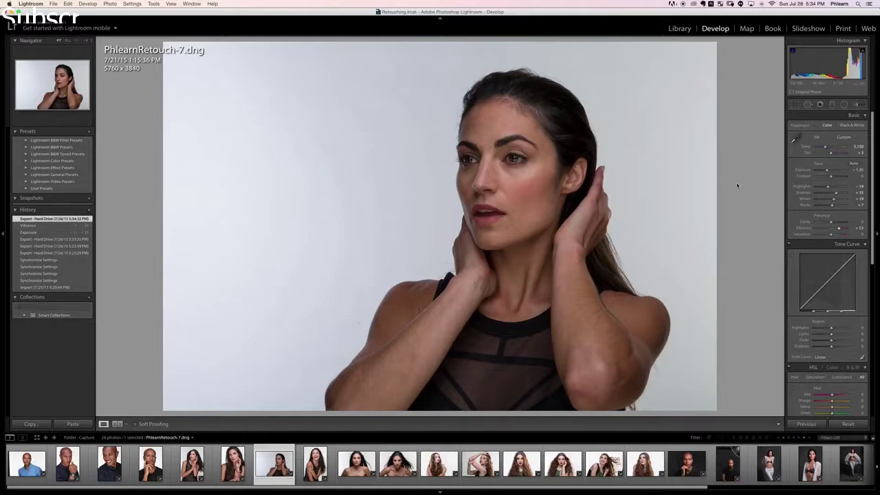
{"action": "left_click", "coordinate": [29, 238]}
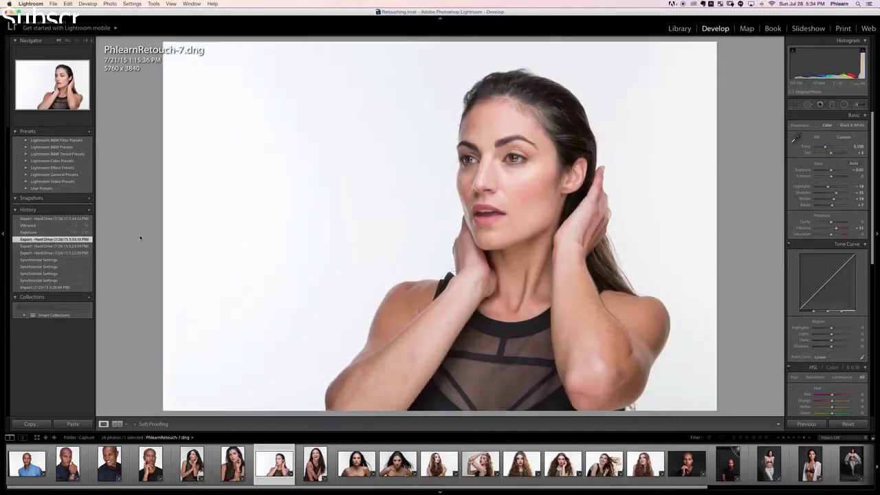
- Switch to Photoshop and open PhlearnRetouch-7-2.jpg and PhlearnRetouch-7.jpg together from the Images folder
{"action": "key", "text": "super+Tab"}
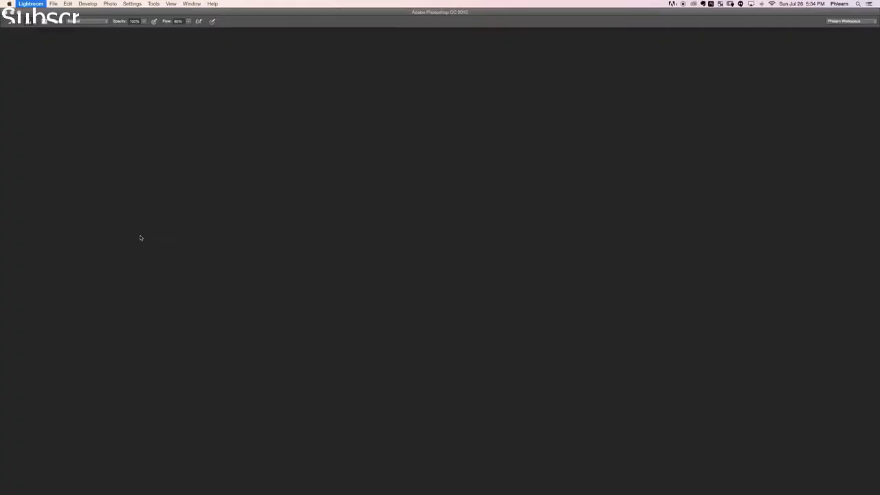
{"action": "key", "text": "super+o"}
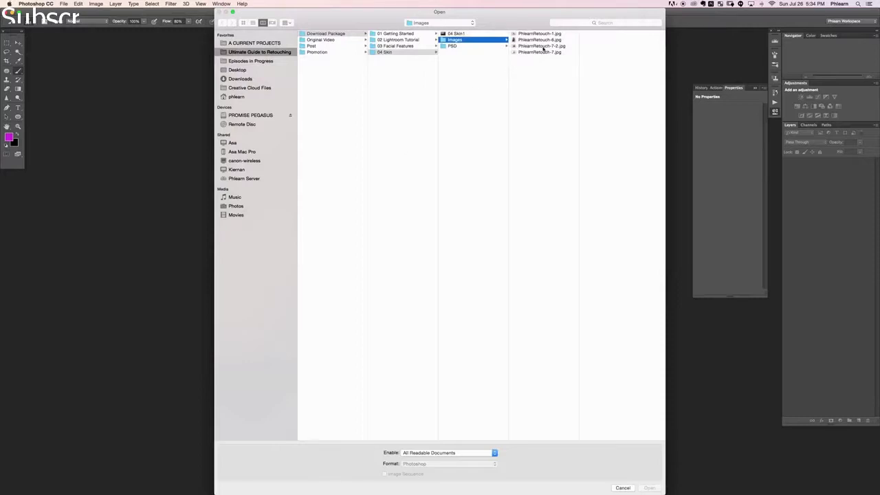
{"action": "left_click", "coordinate": [541, 46]}
{"action": "left_click", "coordinate": [538, 53], "text": "shift"}
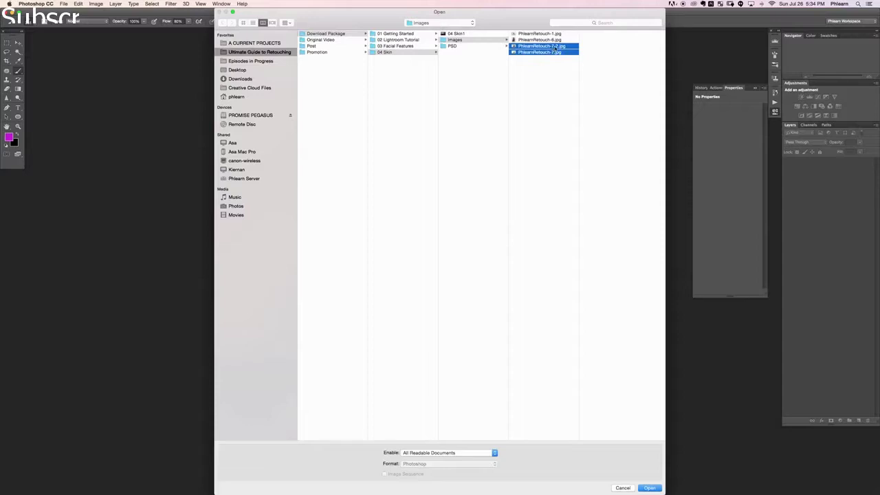
{"action": "key", "text": "Return"}
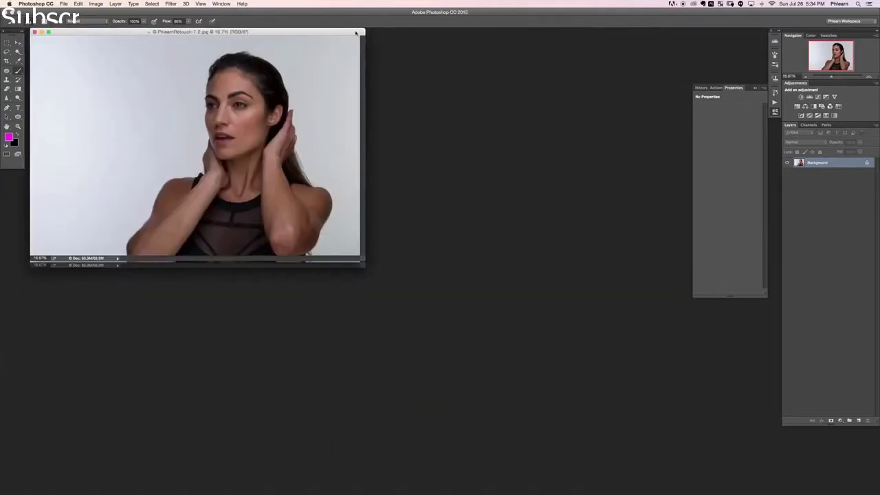
- Copy the dark photo into the PhlearnRetouch-7.jpg document as an aligned new layer, and close PhlearnRetouch-7-2.jpg
{"action": "key", "text": "v"}
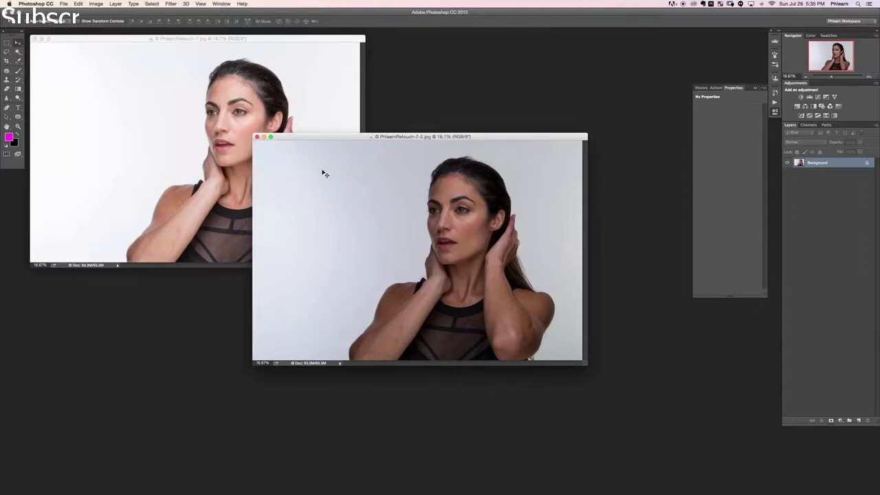
{"action": "left_click_drag", "start_coordinate": [325, 188], "coordinate": [236, 102]}
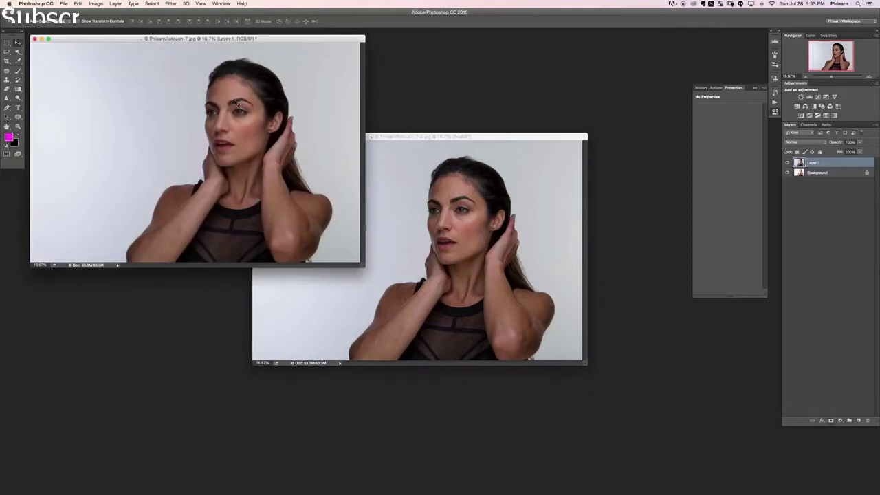
{"action": "left_click", "coordinate": [422, 136]}
{"action": "left_click", "coordinate": [257, 137]}
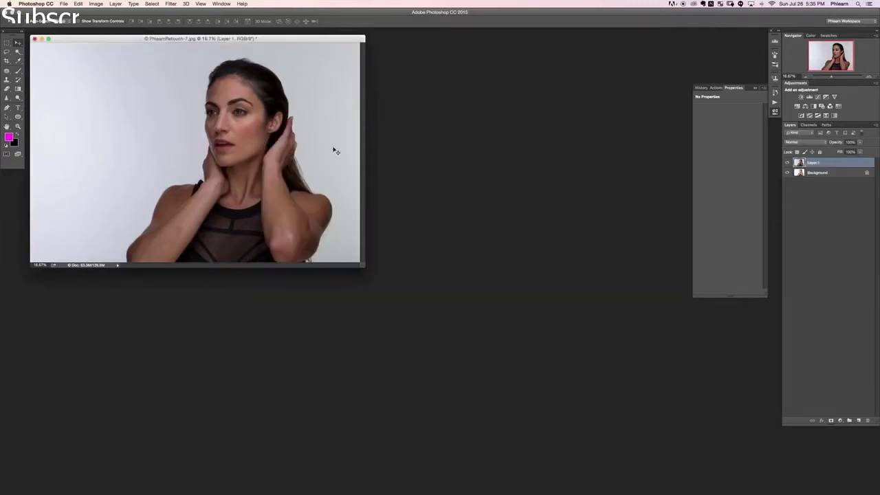
- Compare the dark and bright exposures in full-screen view by repeatedly hiding and showing Layer 1, leaving it visible
{"action": "key", "text": "f"}
{"action": "key", "text": "super+equal"}
{"action": "key", "text": "super+equal"}
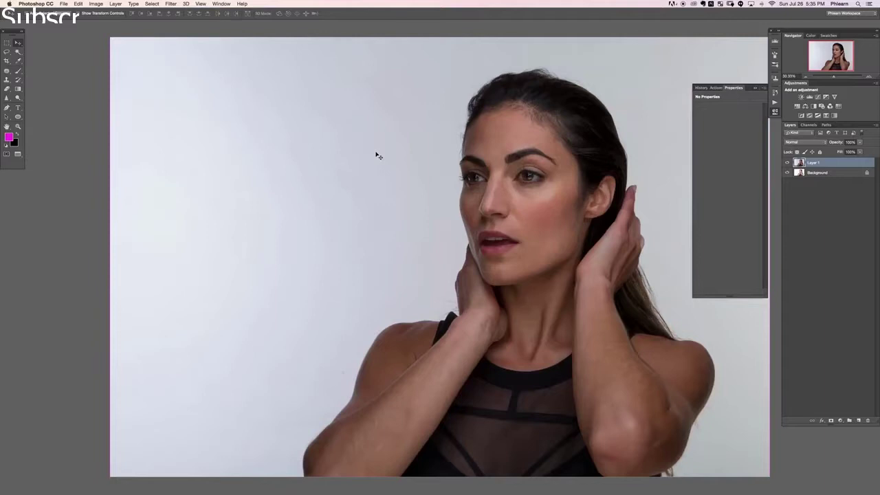
{"action": "scroll", "coordinate": [422, 212], "scroll_direction": "right", "scroll_amount": 3}
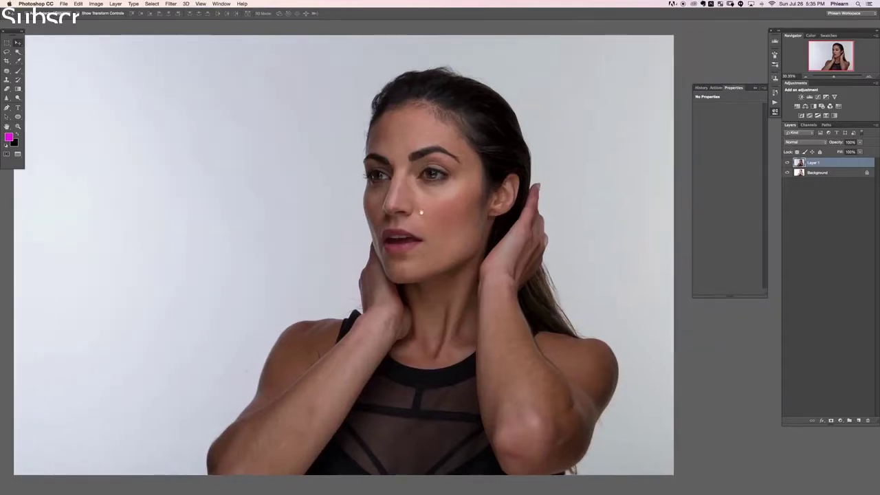
{"action": "left_click", "coordinate": [788, 163]}
{"action": "left_click", "coordinate": [788, 163]}
{"action": "left_click", "coordinate": [787, 163]}
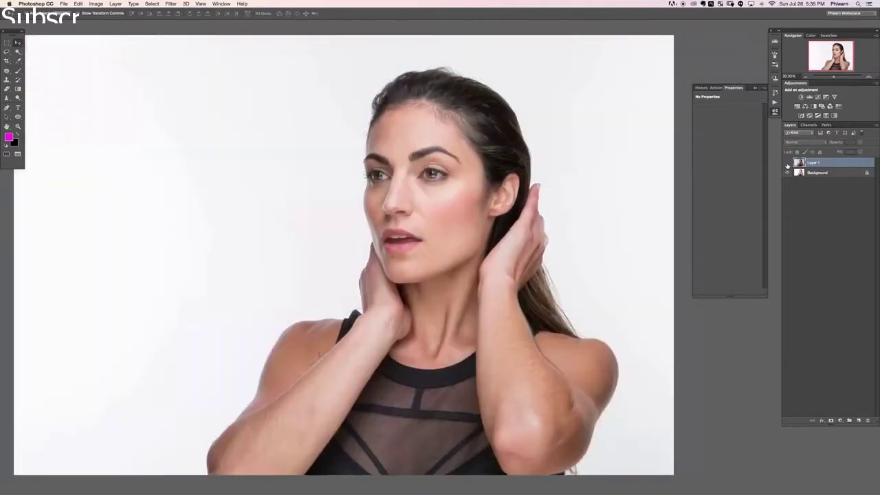
{"action": "left_click", "coordinate": [787, 163]}
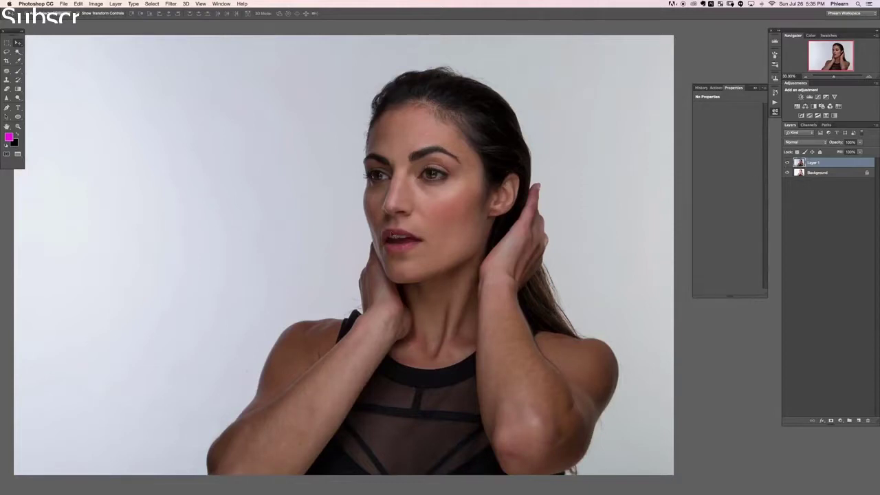
{"action": "left_click", "coordinate": [787, 163]}
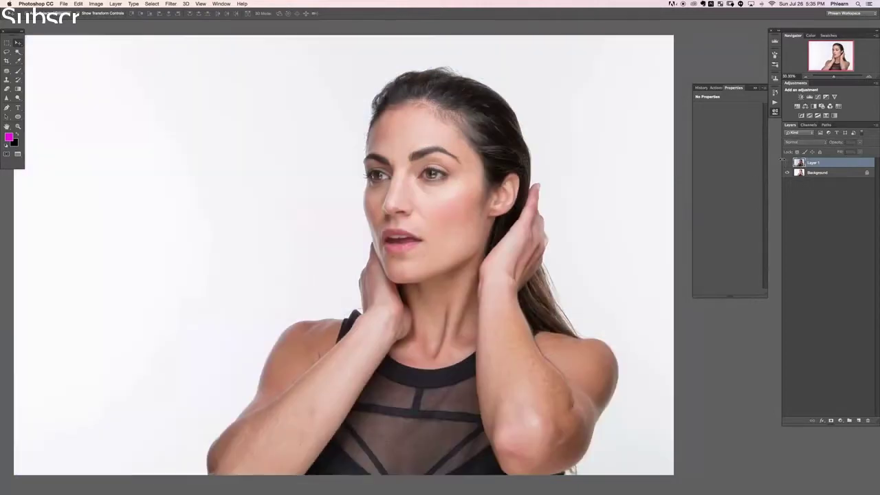
{"action": "left_click", "coordinate": [787, 163]}
{"action": "key", "text": "super+minus"}
{"action": "left_click_drag", "start_coordinate": [538, 244], "coordinate": [557, 226]}
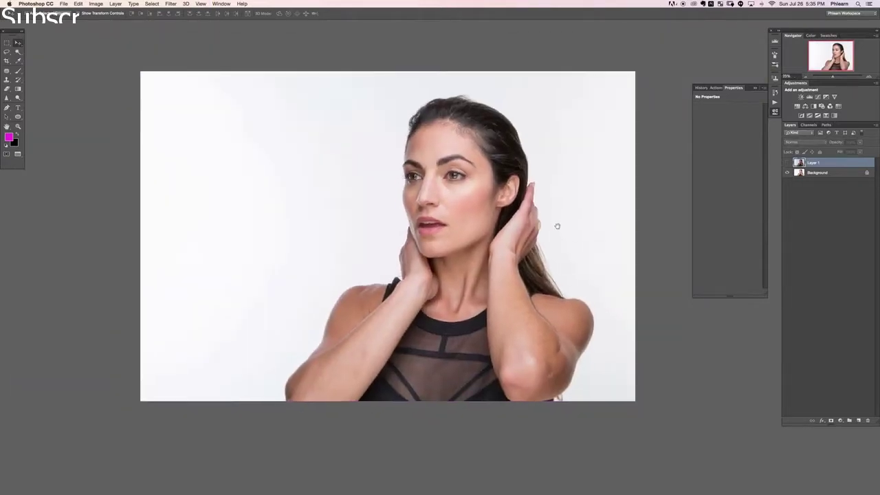
{"action": "left_click", "coordinate": [787, 163]}
{"action": "left_click", "coordinate": [787, 163]}
{"action": "left_click", "coordinate": [787, 163]}
{"action": "left_click", "coordinate": [787, 163]}
{"action": "left_click", "coordinate": [787, 163]}
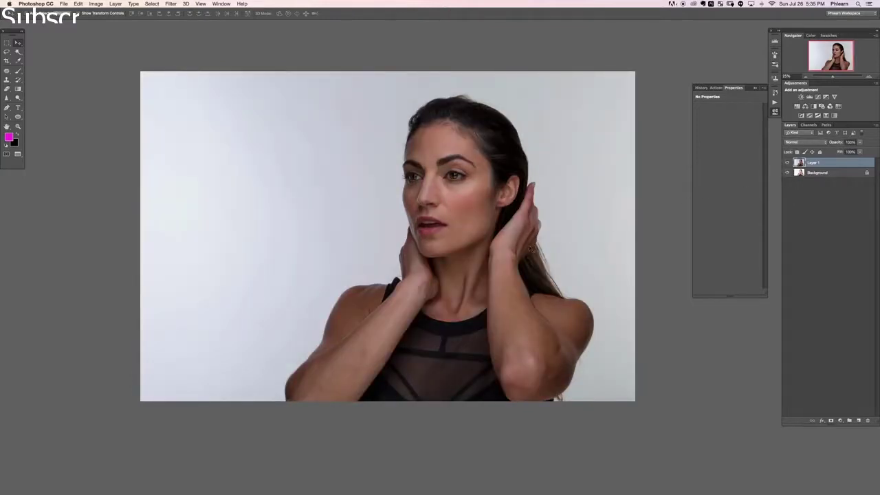
{"action": "scroll", "coordinate": [531, 247], "scroll_direction": "left", "scroll_amount": 3}
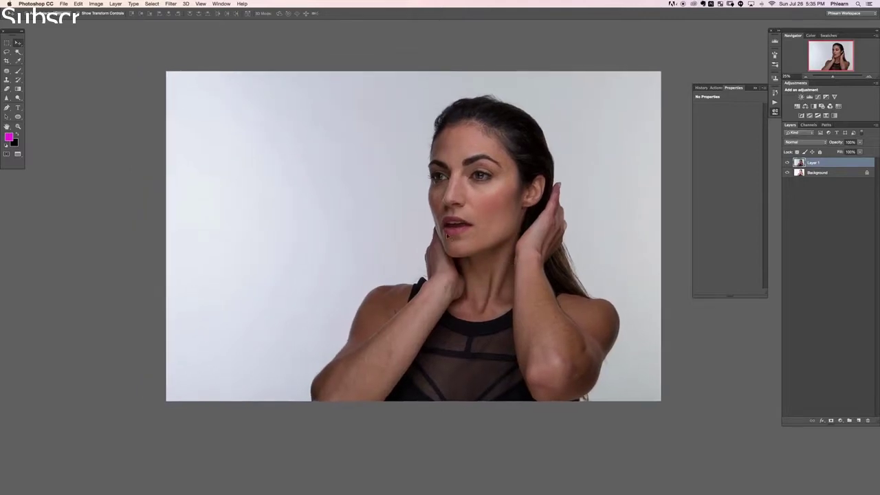
- In Layer 1's blending options, split the This Layer black slider of Blend If to 0 / 255 and apply it
{"action": "double_click", "coordinate": [831, 165]}
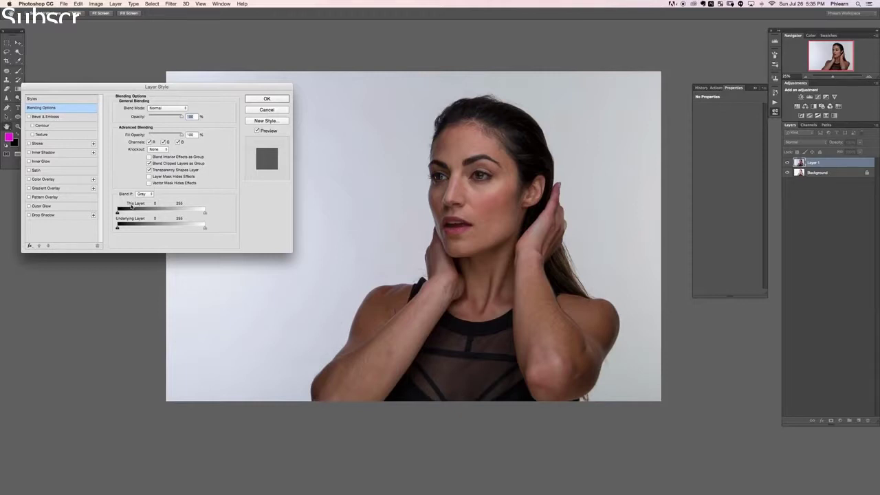
{"action": "key", "text": "alt"}
{"action": "left_click_drag", "start_coordinate": [117, 213], "coordinate": [128, 214]}
{"action": "left_click_drag", "start_coordinate": [121, 214], "coordinate": [232, 207]}
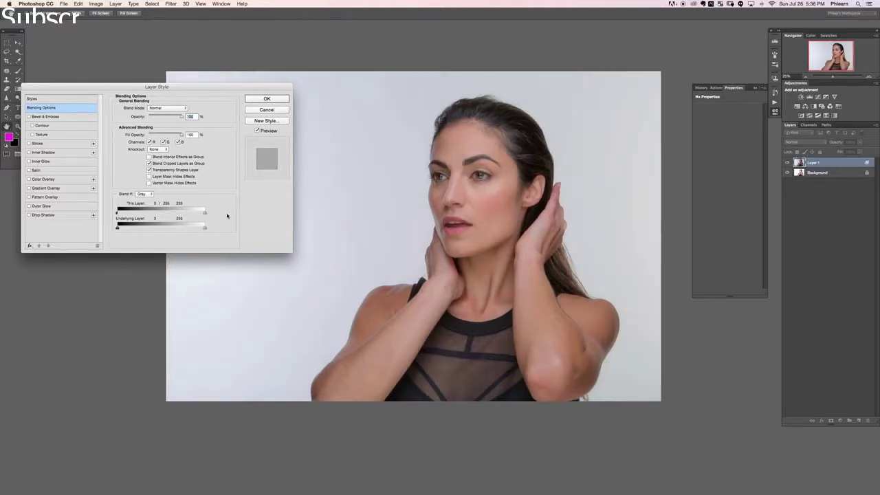
{"action": "left_click", "coordinate": [267, 99]}
- Compare the whole portrait with and without the blended Layer 1 by toggling its visibility, leaving it visible
{"action": "left_click", "coordinate": [787, 163]}
{"action": "left_click", "coordinate": [787, 162]}
{"action": "left_click", "coordinate": [787, 162]}
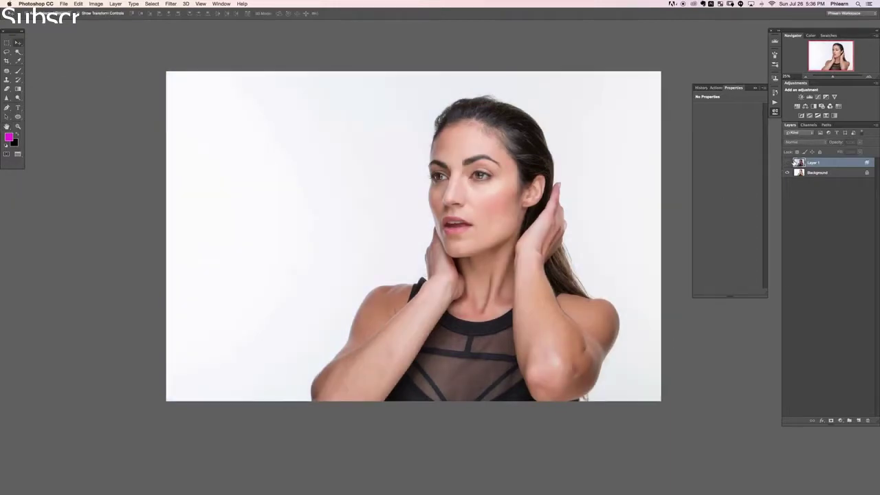
{"action": "left_click", "coordinate": [787, 163]}
{"action": "left_click", "coordinate": [786, 163]}
{"action": "left_click", "coordinate": [787, 163]}
{"action": "left_click", "coordinate": [786, 163]}
{"action": "left_click", "coordinate": [785, 163]}
{"action": "left_click", "coordinate": [786, 163]}
{"action": "left_click", "coordinate": [786, 163]}
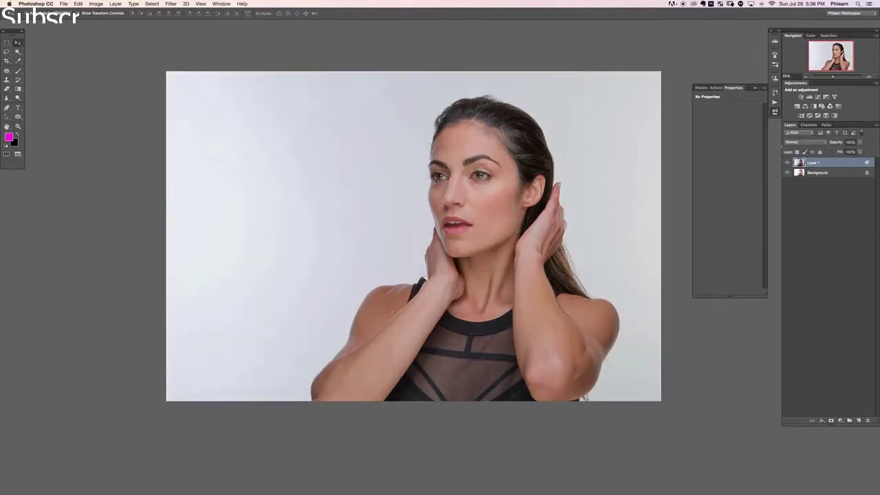
- Examine the effect of Layer 1 on the face highlights close up by hiding and showing the layer
{"action": "key", "text": "ctrl+plus"}
{"action": "key", "text": "ctrl+plus"}
{"action": "key", "text": "ctrl+plus"}
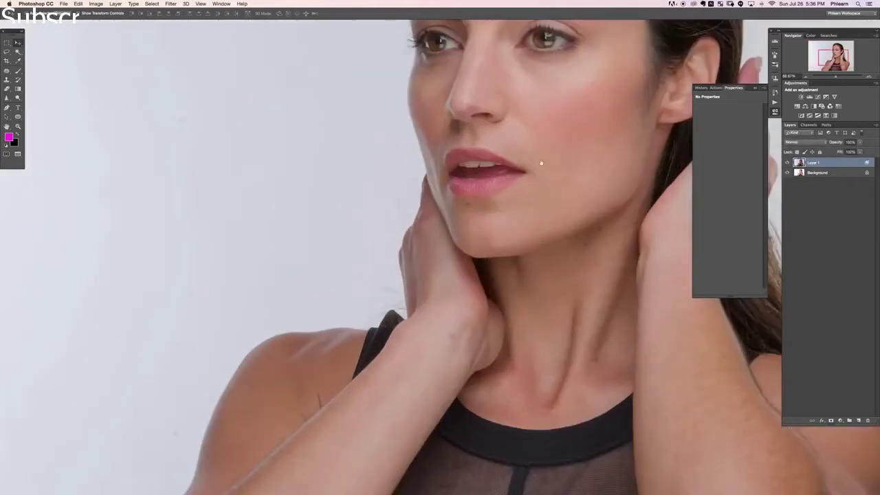
{"action": "scroll", "coordinate": [541, 163], "scroll_direction": "up", "scroll_amount": 5}
{"action": "scroll", "coordinate": [541, 163], "scroll_direction": "right", "scroll_amount": 3}
{"action": "left_click", "coordinate": [788, 163]}
{"action": "left_click", "coordinate": [788, 163]}
{"action": "left_click", "coordinate": [787, 163]}
{"action": "left_click", "coordinate": [788, 163]}
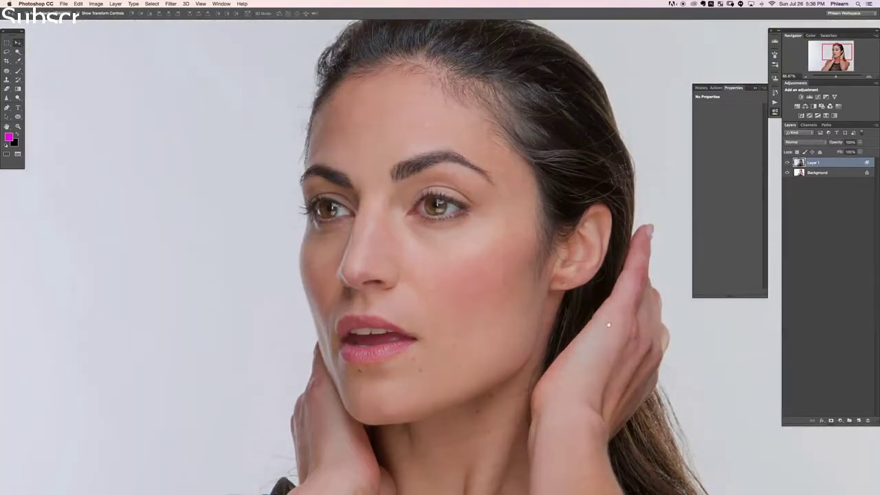
{"action": "scroll", "coordinate": [609, 324], "scroll_direction": "down", "scroll_amount": 1}
{"action": "scroll", "coordinate": [609, 324], "scroll_direction": "right", "scroll_amount": 3}
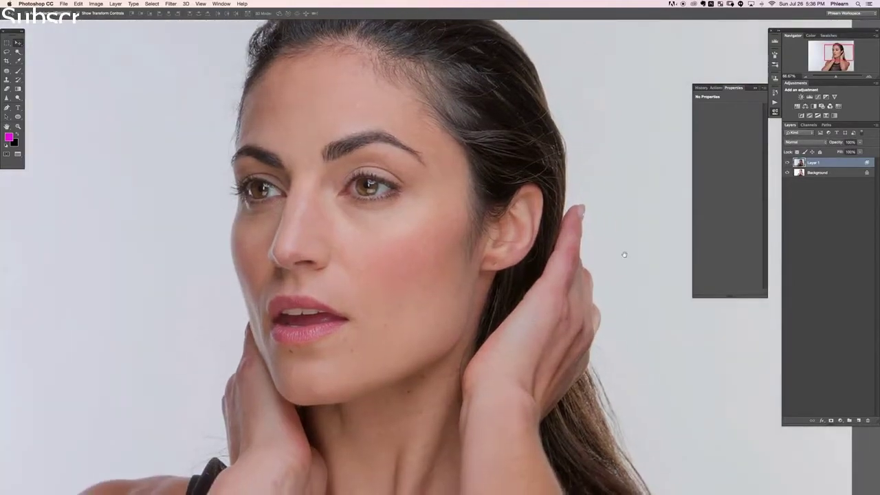
- Add an all-black mask to Layer 1 and paint white with an enlarged brush over the bright areas of the face
{"action": "left_click", "coordinate": [830, 421], "text": "alt"}
{"action": "key", "text": "d"}
{"action": "key", "text": "b"}
{"action": "left_click_drag", "start_coordinate": [350, 242], "coordinate": [381, 237], "text": "ctrl+alt"}
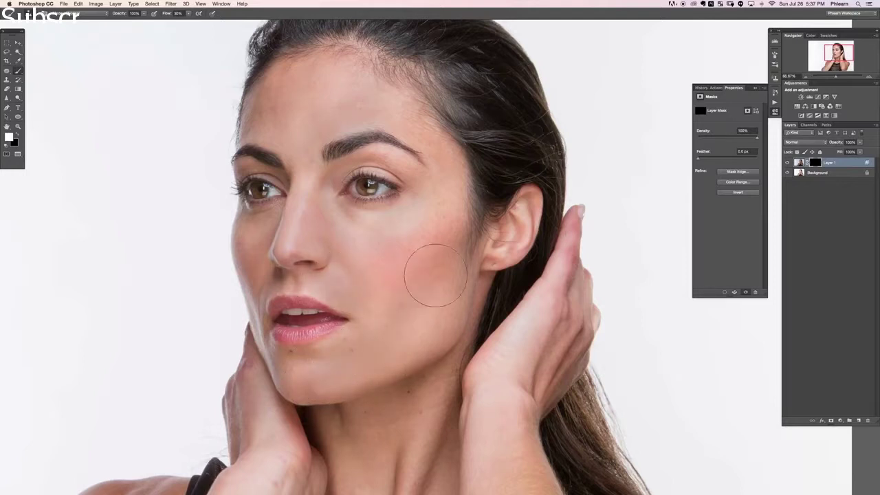
{"action": "left_click_drag", "start_coordinate": [440, 201], "coordinate": [392, 231]}
{"action": "key", "text": "x"}
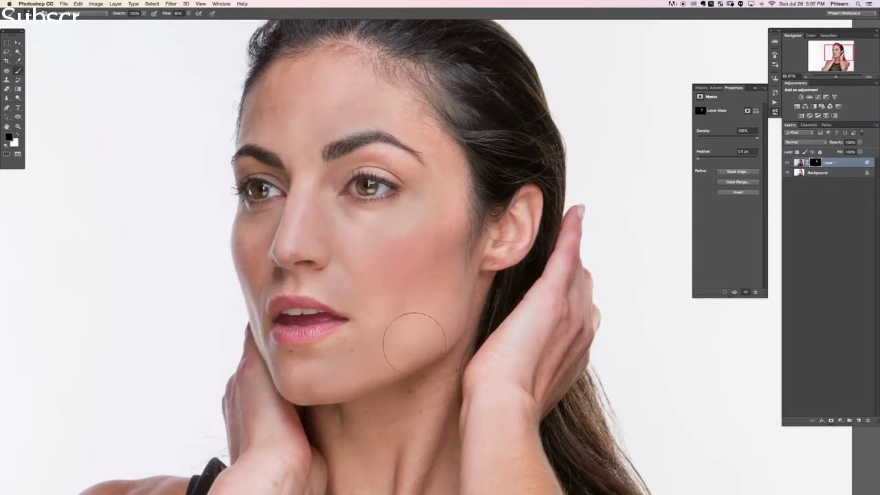
{"action": "key", "text": "x"}
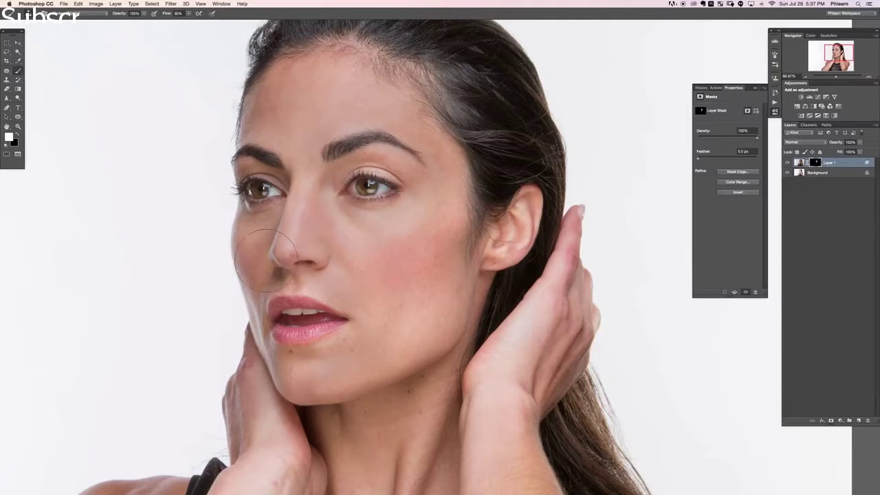
{"action": "left_click_drag", "start_coordinate": [316, 301], "coordinate": [313, 295]}
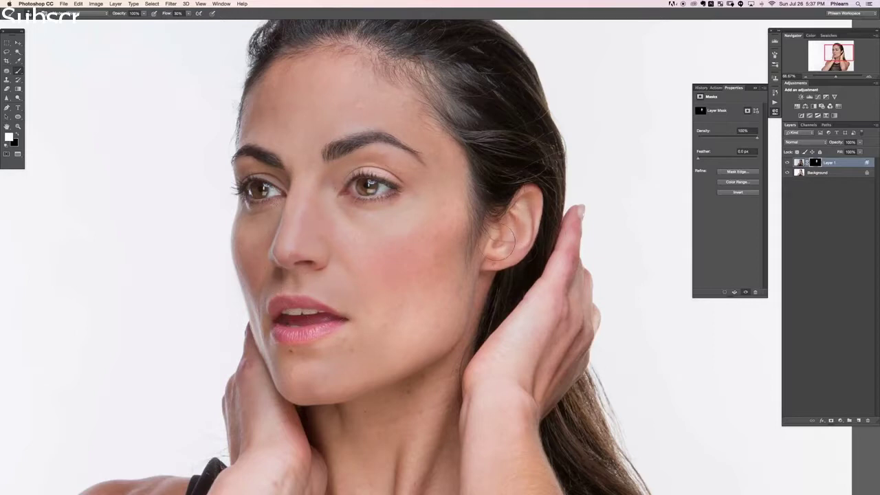
- Enlarge the brush and paint white on Layer 1's mask over both forearms and the hand to darken their highlights
{"action": "scroll", "coordinate": [510, 260], "scroll_direction": "down", "scroll_amount": 3}
{"action": "key", "text": "ctrl+minus"}
{"action": "key", "text": "ctrl+minus"}
{"action": "scroll", "coordinate": [430, 149], "scroll_direction": "right", "scroll_amount": 3}
{"action": "scroll", "coordinate": [431, 148], "scroll_direction": "down", "scroll_amount": 1}
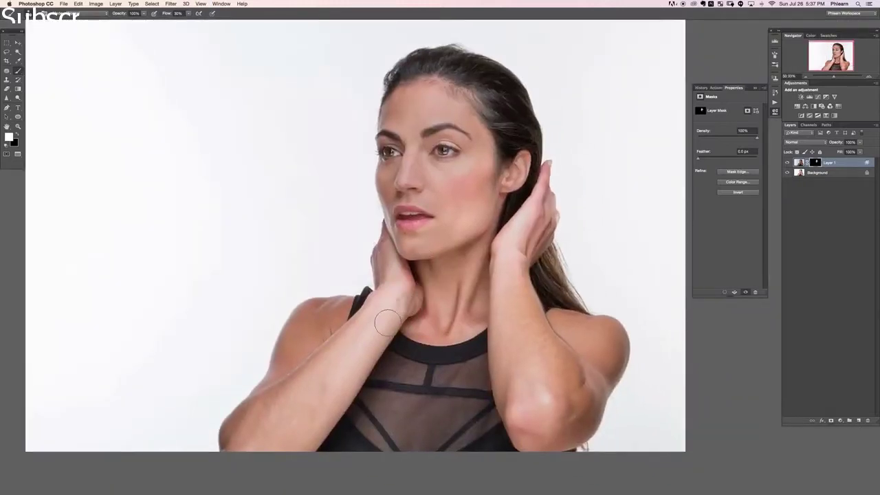
{"action": "key", "text": "bracketright"}
{"action": "key", "text": "bracketright"}
{"action": "key", "text": "bracketright"}
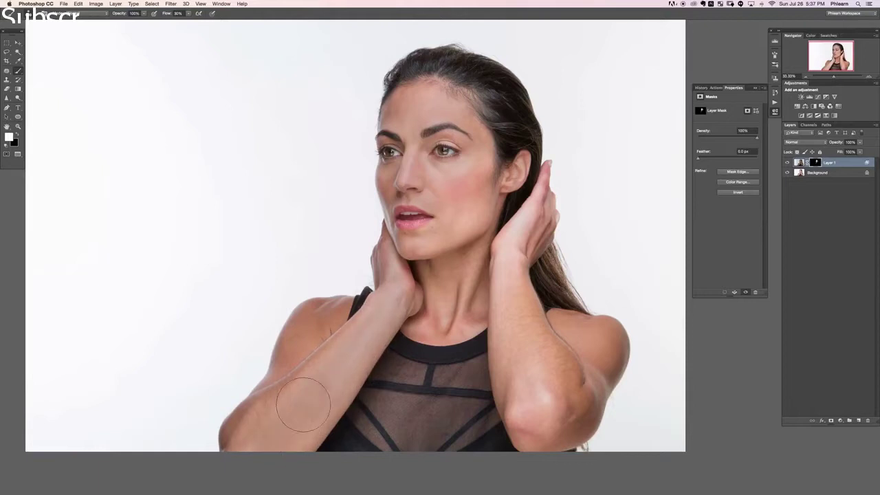
{"action": "mouse_move", "coordinate": [531, 349]}
{"action": "left_mouse_down"}
{"action": "mouse_move", "coordinate": [545, 377]}
{"action": "mouse_move", "coordinate": [542, 412]}
{"action": "mouse_move", "coordinate": [503, 270]}
{"action": "mouse_move", "coordinate": [518, 232]}
{"action": "left_mouse_up"}
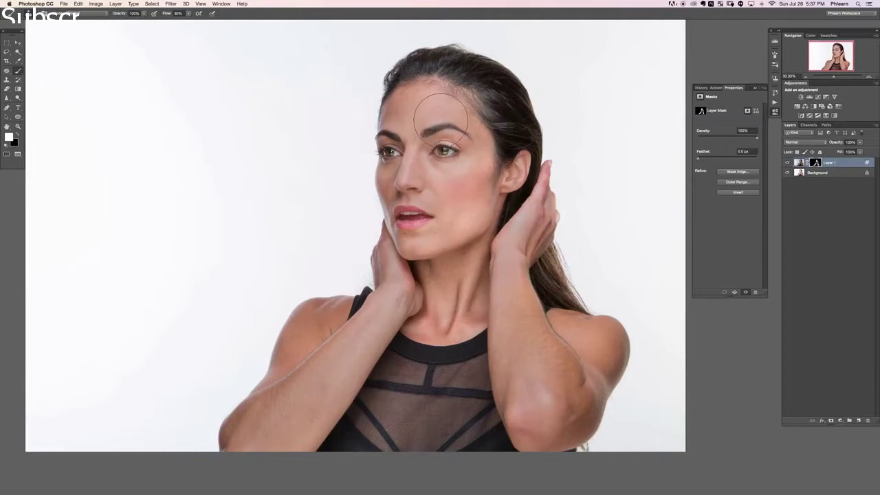
- Compare the portrait before and after the masked darkening by repeatedly hiding and showing Layer 1, leaving it visible
{"action": "left_click", "coordinate": [788, 163]}
{"action": "left_click", "coordinate": [788, 163]}
{"action": "left_click", "coordinate": [787, 163]}
{"action": "left_click", "coordinate": [788, 163]}
{"action": "left_click", "coordinate": [788, 163]}
{"action": "left_click", "coordinate": [787, 163]}
{"action": "left_click", "coordinate": [788, 162]}
{"action": "left_click", "coordinate": [788, 163]}
{"action": "key", "text": "x"}
{"action": "left_click", "coordinate": [788, 163]}
{"action": "left_click", "coordinate": [788, 163]}
{"action": "left_click", "coordinate": [788, 163]}
{"action": "left_click", "coordinate": [788, 163]}
{"action": "left_click_drag", "start_coordinate": [551, 262], "coordinate": [513, 282]}
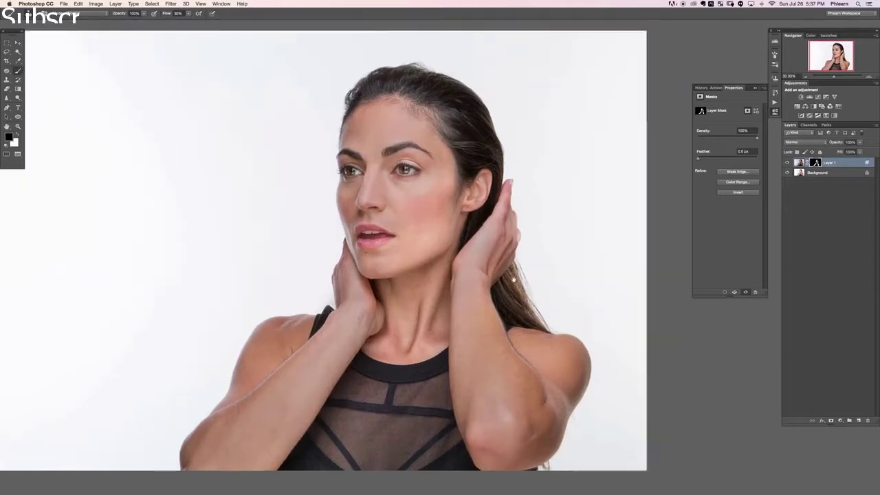
{"action": "left_click", "coordinate": [788, 163]}
{"action": "left_click", "coordinate": [788, 163]}
{"action": "left_click", "coordinate": [787, 163]}
{"action": "left_click", "coordinate": [788, 163]}
{"action": "left_click", "coordinate": [788, 163]}
{"action": "left_click", "coordinate": [788, 163]}
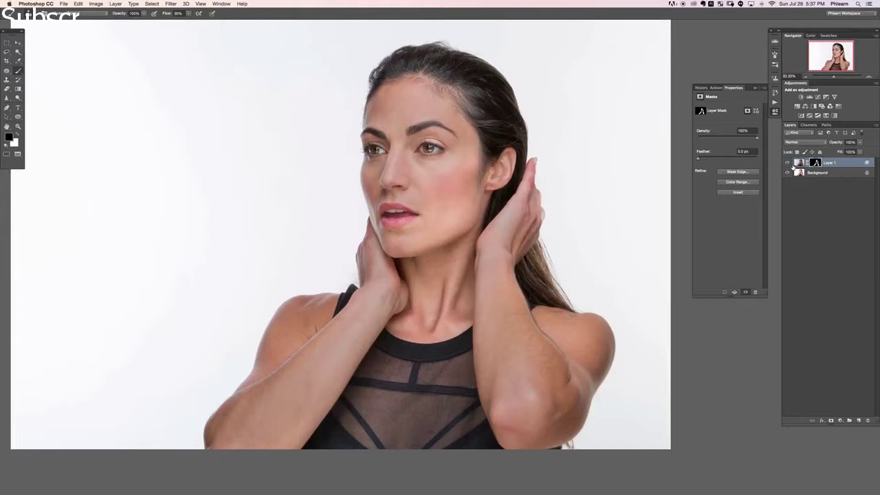
- Add a Color Balance adjustment clipped to Layer 1 with midtones at +20 Cyan/Red and -15 Yellow/Blue
{"action": "left_click", "coordinate": [840, 420]}
{"action": "left_click", "coordinate": [847, 480]}
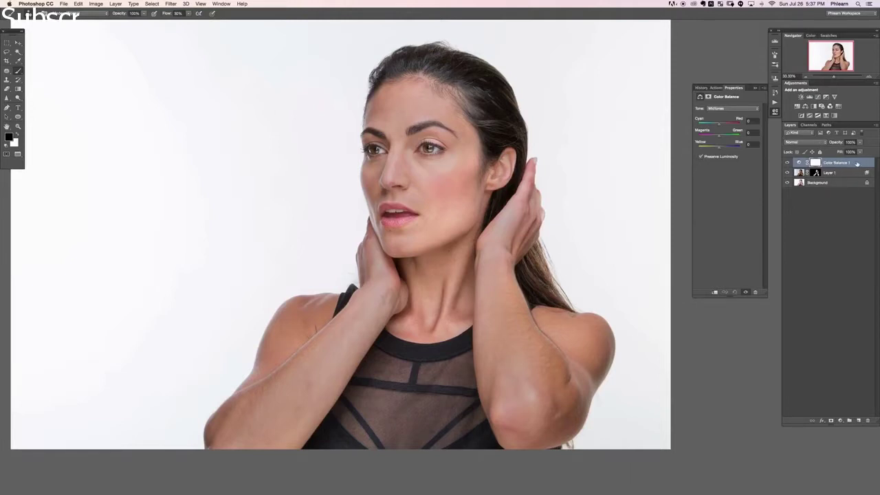
{"action": "right_click", "coordinate": [859, 163]}
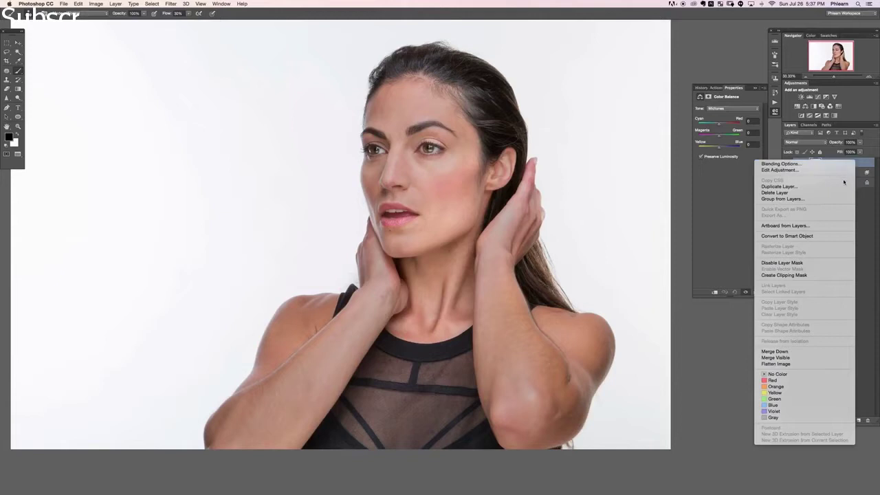
{"action": "left_click", "coordinate": [817, 276]}
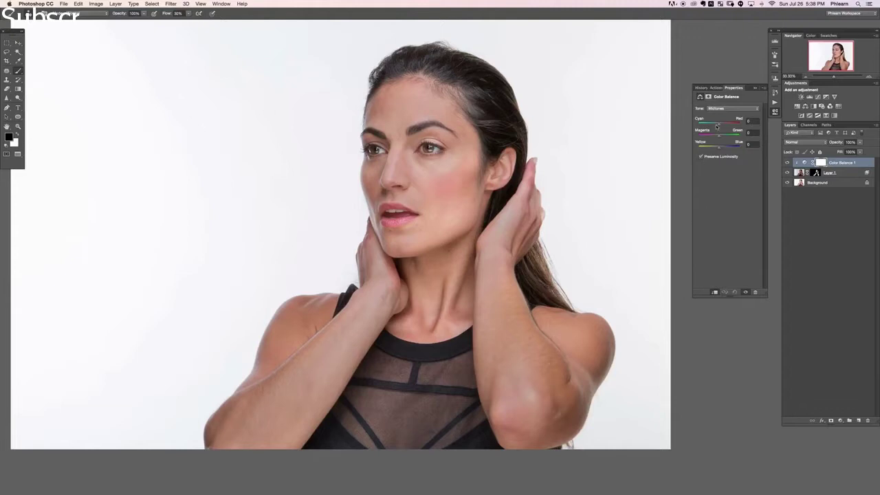
{"action": "left_click_drag", "start_coordinate": [719, 126], "coordinate": [723, 126]}
- Check the color-corrected darkening against the bright Background by toggling Layer 1's visibility
{"action": "left_click", "coordinate": [788, 172]}
{"action": "left_click", "coordinate": [787, 173]}
{"action": "left_click", "coordinate": [787, 173]}
{"action": "left_click", "coordinate": [787, 173]}
{"action": "left_click", "coordinate": [788, 173]}
{"action": "left_click", "coordinate": [787, 173]}
{"action": "left_click", "coordinate": [787, 172]}
{"action": "left_click", "coordinate": [787, 173]}
- Compare the skin tone with and without the Color Balance layer, also close up on the face, and recheck Layer 1's effect
{"action": "left_click", "coordinate": [787, 162]}
{"action": "left_click", "coordinate": [787, 163]}
{"action": "left_click", "coordinate": [787, 163]}
{"action": "key", "text": "ctrl+plus"}
{"action": "key", "text": "ctrl+plus"}
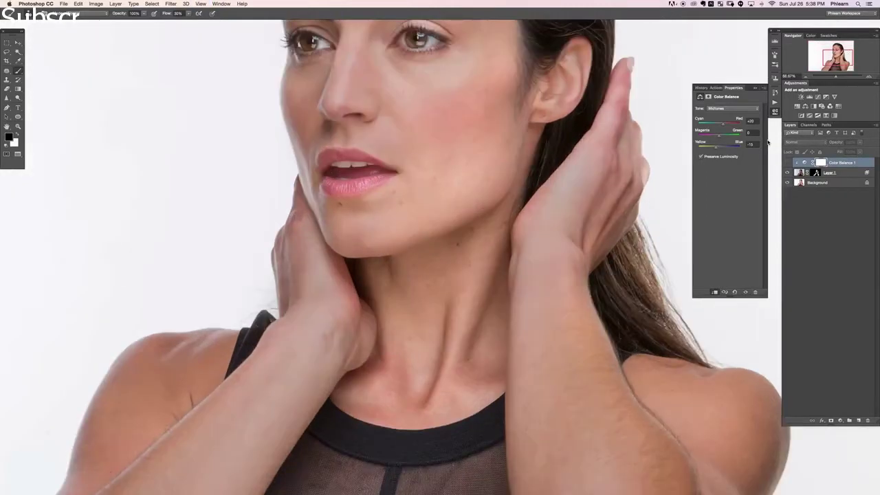
{"action": "scroll", "coordinate": [486, 312], "scroll_direction": "up", "scroll_amount": 5}
{"action": "left_click", "coordinate": [787, 163]}
{"action": "left_click", "coordinate": [787, 163]}
{"action": "left_click", "coordinate": [787, 163]}
{"action": "key", "text": "ctrl+minus"}
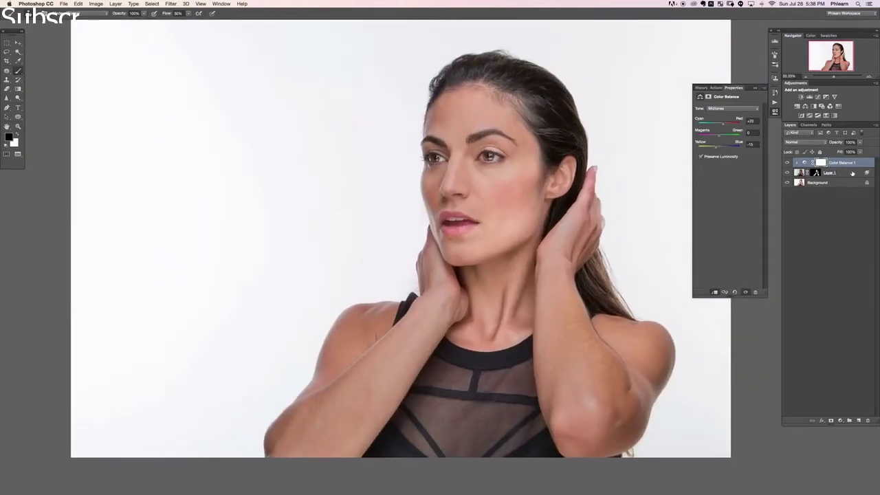
{"action": "left_click", "coordinate": [787, 172]}
{"action": "left_click", "coordinate": [787, 172]}
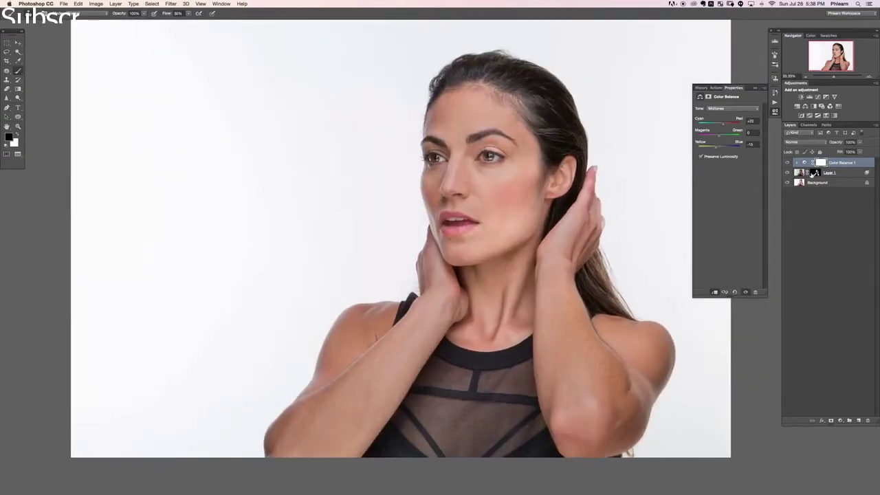
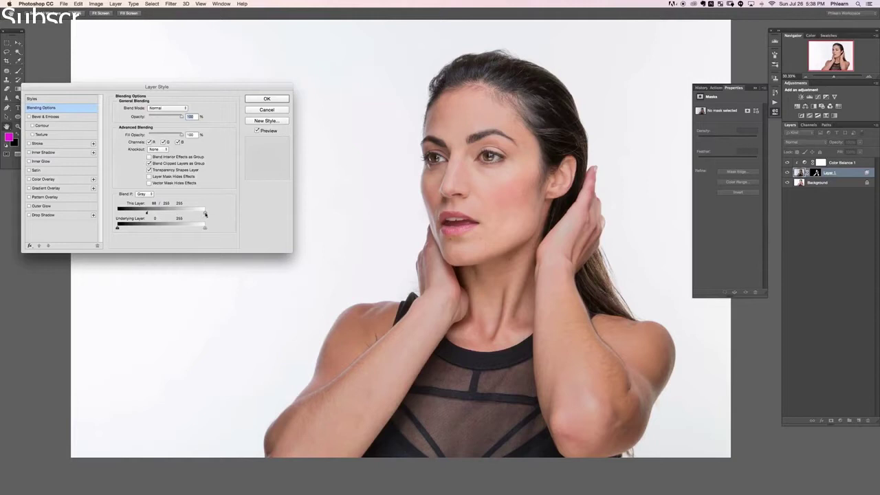
- Reset Layer 1's This Layer Blend If range, split its black slider out to 255 again, readjust it and apply the blending options
{"action": "left_click_drag", "start_coordinate": [197, 213], "coordinate": [118, 212]}
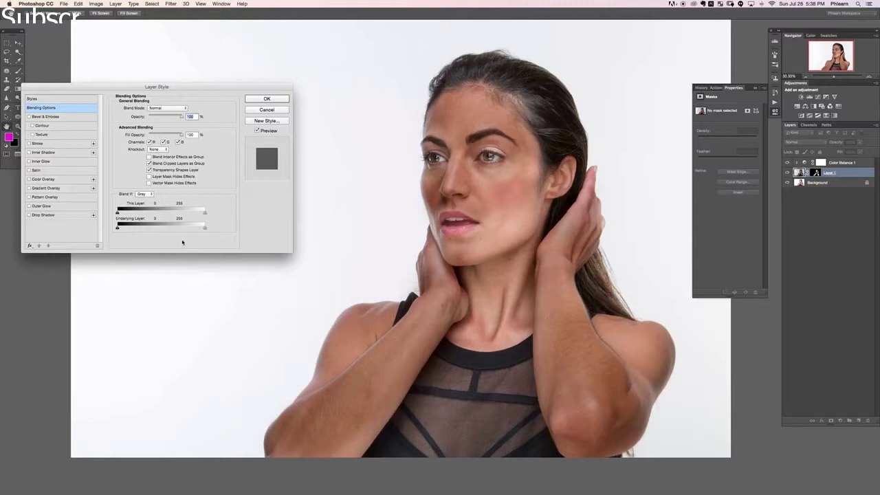
{"action": "key", "text": "alt"}
{"action": "key", "text": "alt"}
{"action": "left_click_drag", "start_coordinate": [118, 212], "coordinate": [185, 219]}
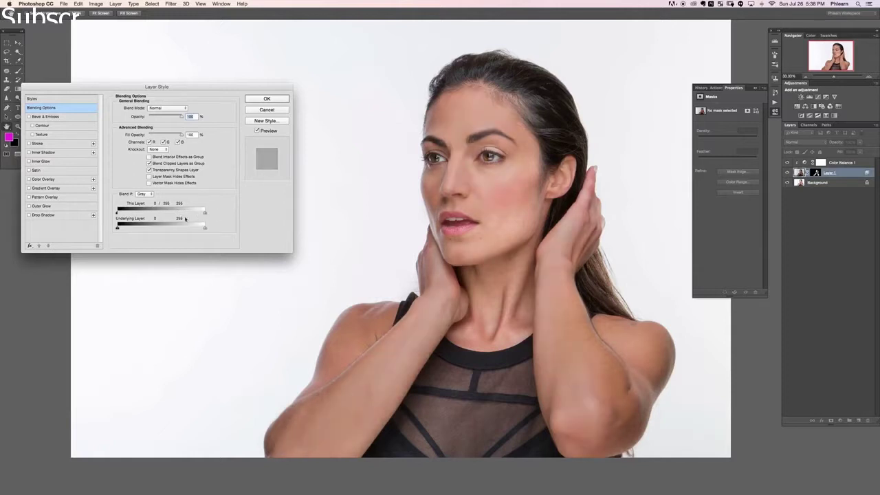
{"action": "left_click_drag", "start_coordinate": [118, 214], "coordinate": [146, 211]}
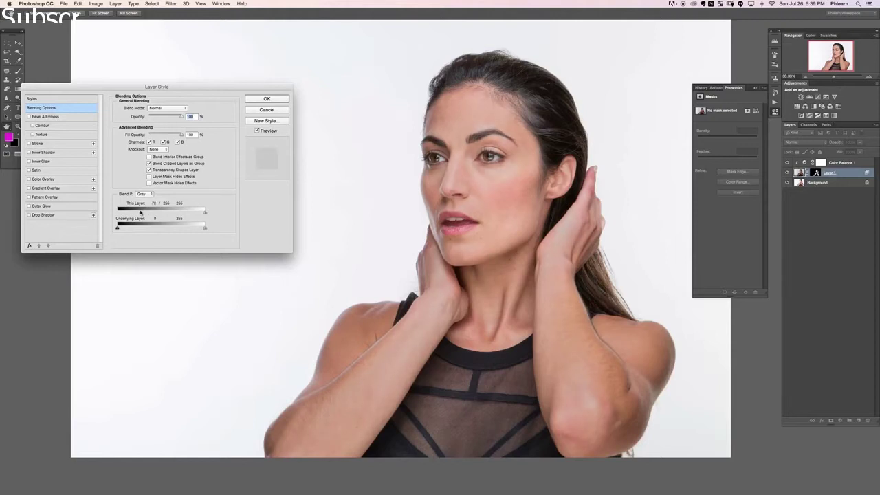
{"action": "left_click", "coordinate": [270, 99]}
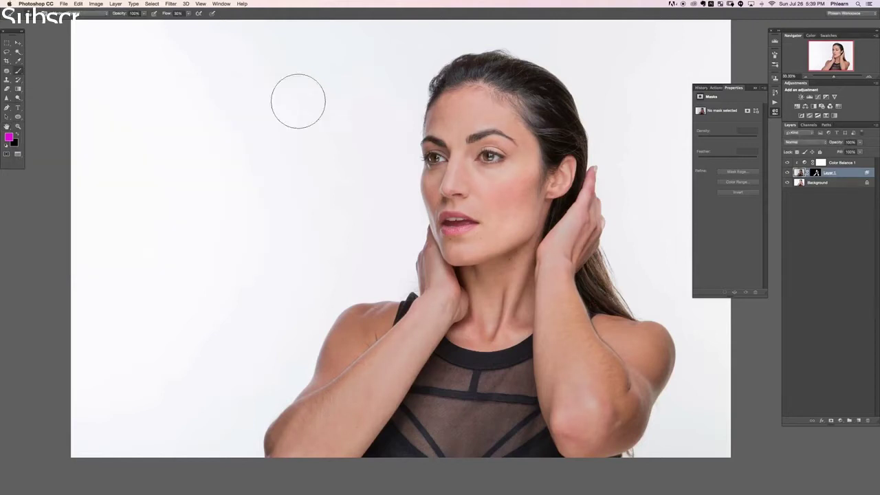
- Compare the portrait with Layer 1 hidden and with its mask disabled, leaving both the layer and mask active
{"action": "left_click", "coordinate": [787, 173]}
{"action": "left_click", "coordinate": [787, 173]}
{"action": "left_click", "coordinate": [786, 173]}
{"action": "left_click", "coordinate": [815, 173], "text": "shift"}
{"action": "left_click", "coordinate": [816, 173], "text": "shift"}
{"action": "left_click", "coordinate": [815, 173], "text": "shift"}
{"action": "left_click", "coordinate": [815, 174], "text": "shift"}
- Select Layer 1's mask and restore the default colors with white as the foreground
{"action": "left_click", "coordinate": [815, 173]}
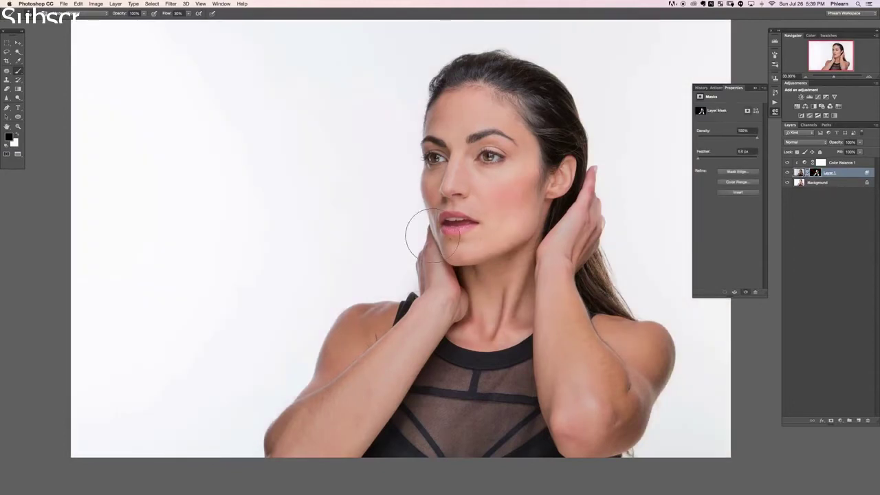
{"action": "key", "text": "d"}
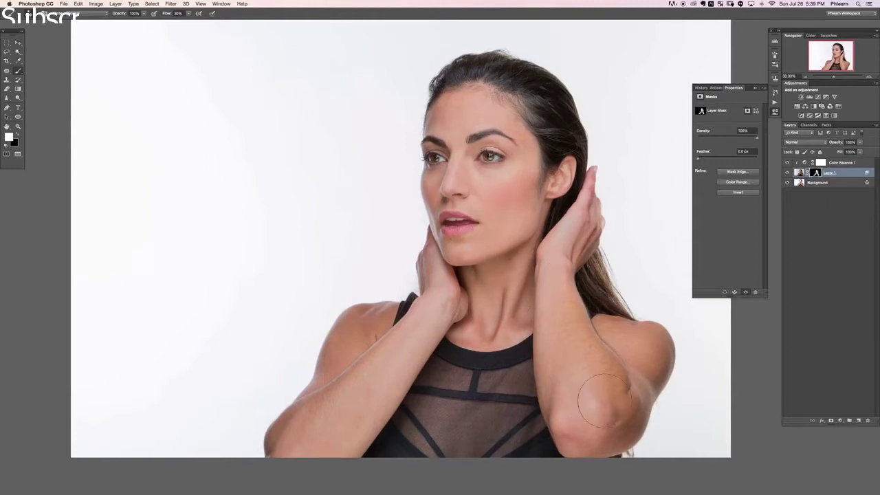
- Compare the finished portrait with and without Layer 1, leaving it visible, and inspect the face close up
{"action": "left_click", "coordinate": [789, 173]}
{"action": "left_click", "coordinate": [788, 173]}
{"action": "left_click", "coordinate": [789, 173]}
{"action": "left_click", "coordinate": [788, 173]}
{"action": "left_click", "coordinate": [788, 173]}
{"action": "left_click", "coordinate": [788, 173]}
{"action": "left_click", "coordinate": [788, 173]}
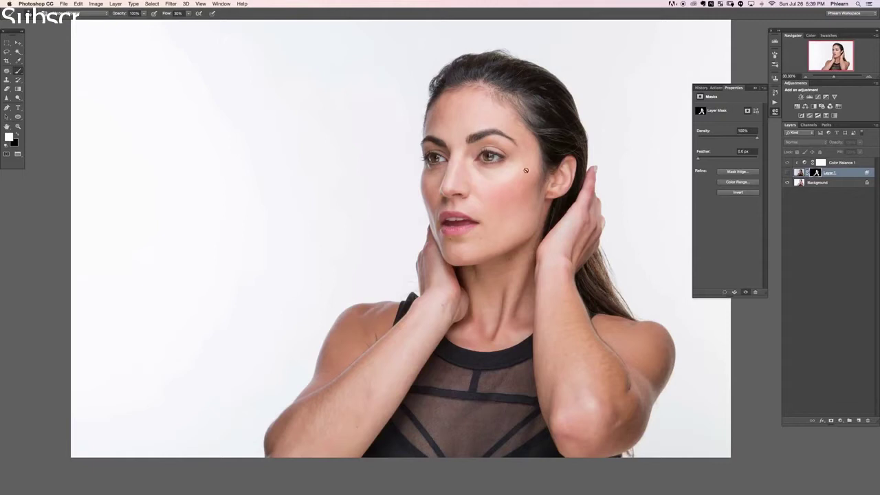
{"action": "left_click", "coordinate": [787, 173]}
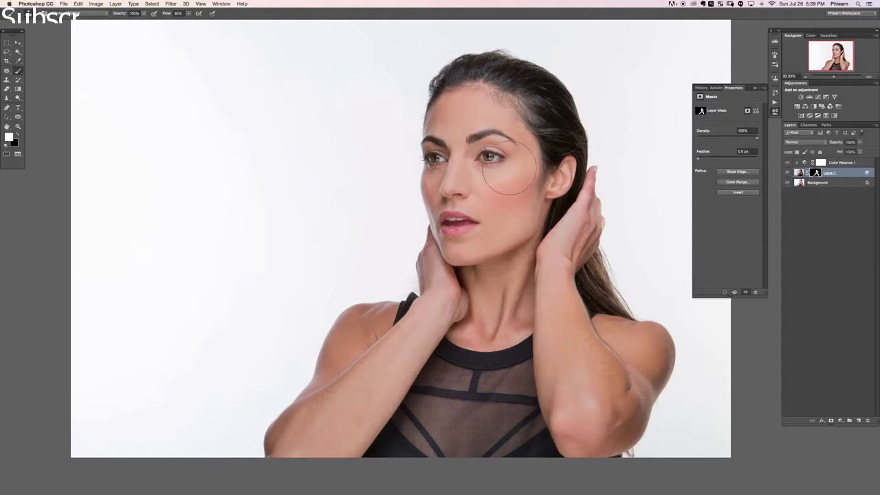
{"action": "key", "text": "super+plus"}
{"action": "key", "text": "super+plus"}
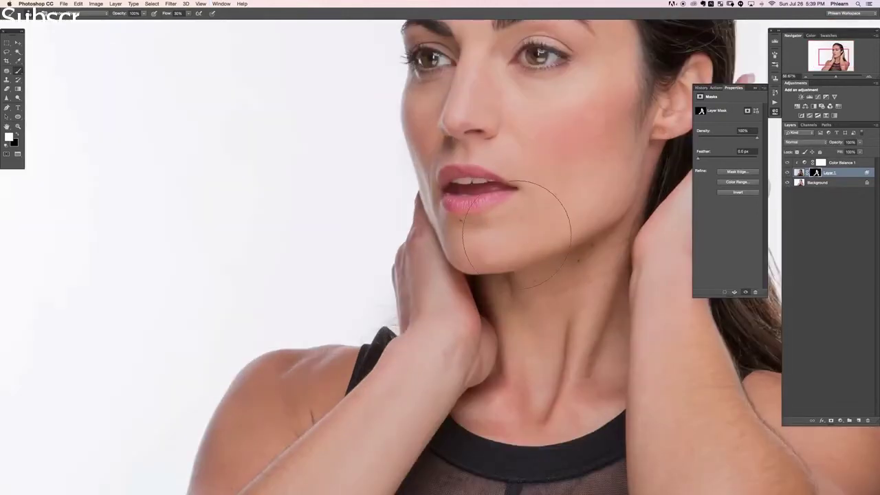
{"action": "scroll", "coordinate": [453, 241], "scroll_direction": "up", "scroll_amount": 5}
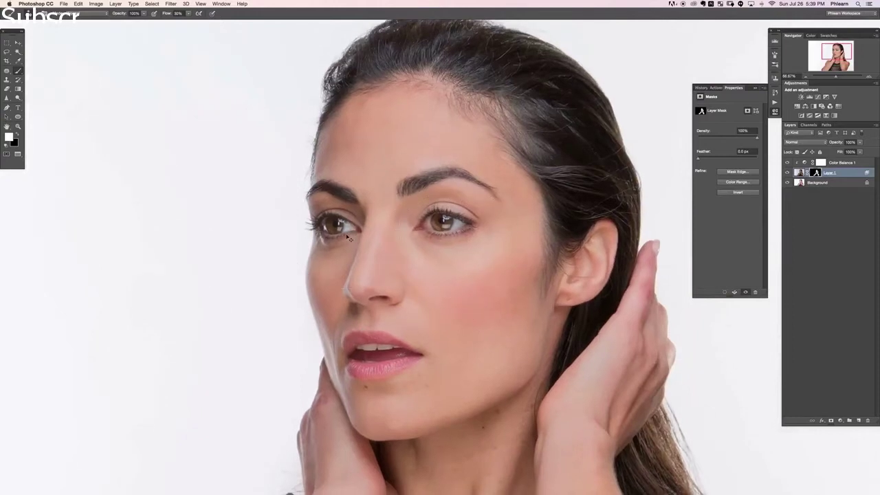
{"action": "scroll", "coordinate": [444, 251], "scroll_direction": "up", "scroll_amount": 3}
{"action": "scroll", "coordinate": [346, 234], "scroll_direction": "down", "scroll_amount": 5}
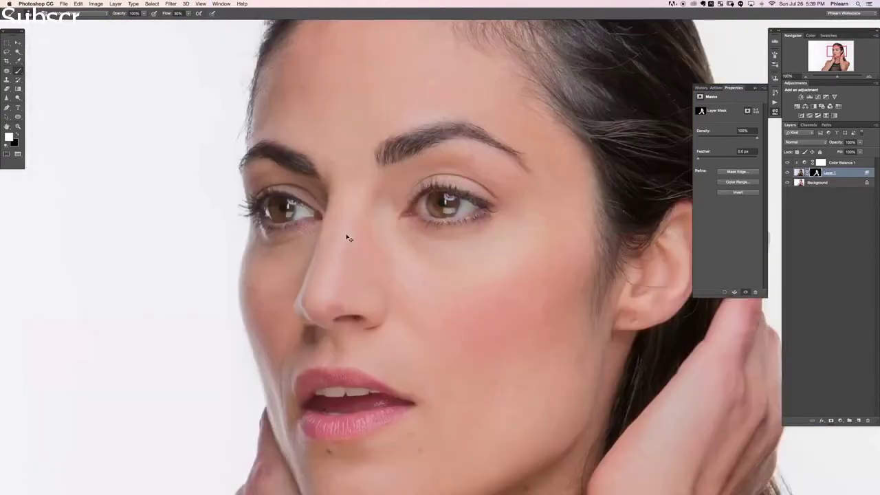
{"action": "scroll", "coordinate": [415, 216], "scroll_direction": "right", "scroll_amount": 3}
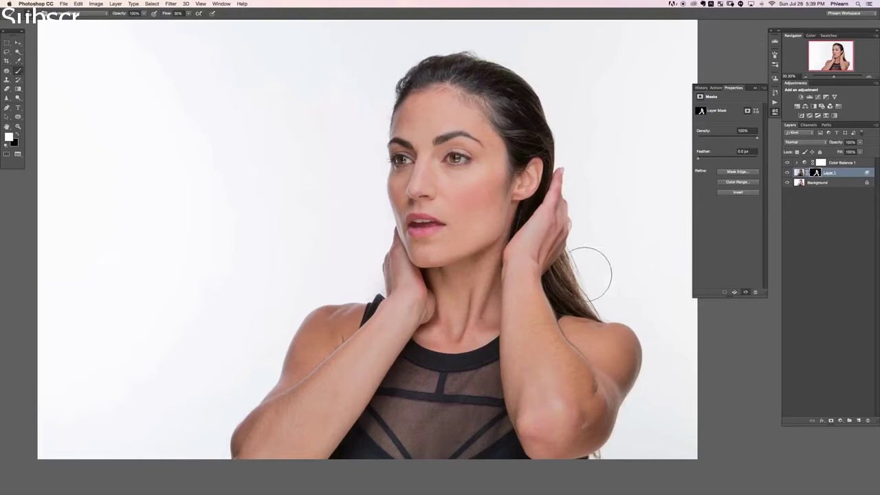
- Try Layer 1 with its This Layer Blend If range reset to 0 and 255, discarding the change
{"action": "scroll", "coordinate": [619, 240], "scroll_direction": "up", "scroll_amount": 1}
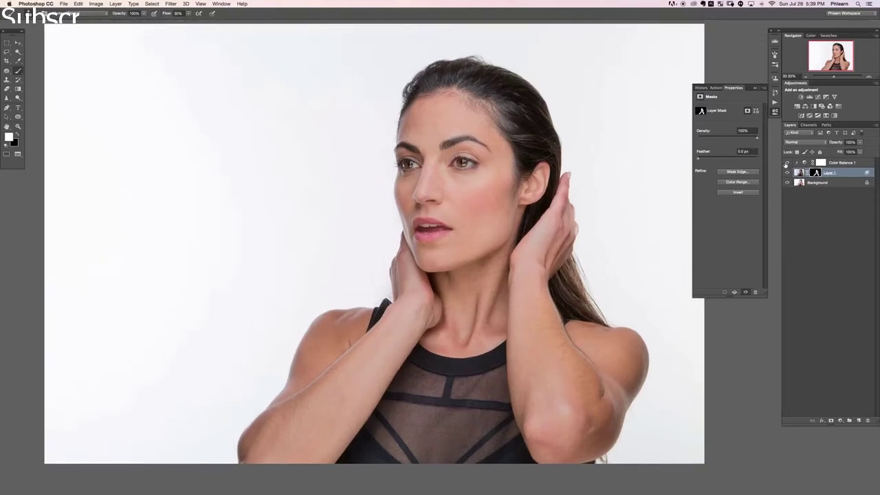
{"action": "left_click", "coordinate": [811, 143]}
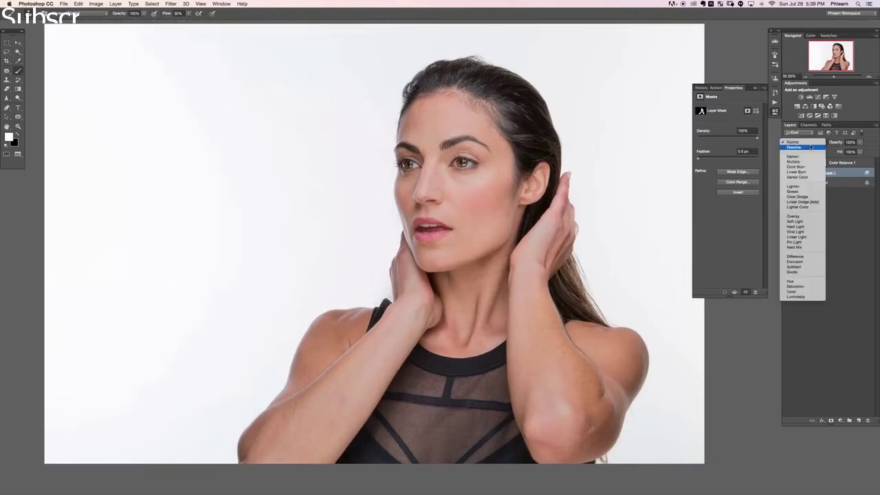
{"action": "key", "text": "Escape"}
{"action": "double_click", "coordinate": [858, 173]}
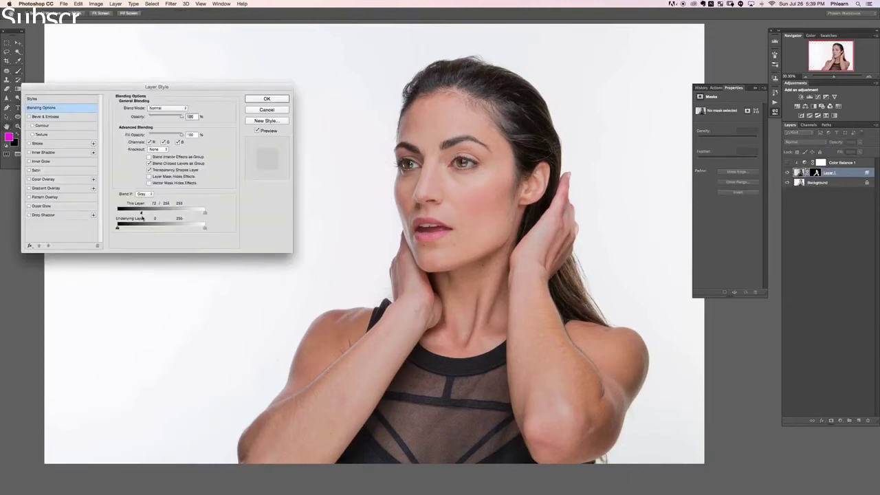
{"action": "left_click_drag", "start_coordinate": [202, 214], "coordinate": [203, 213]}
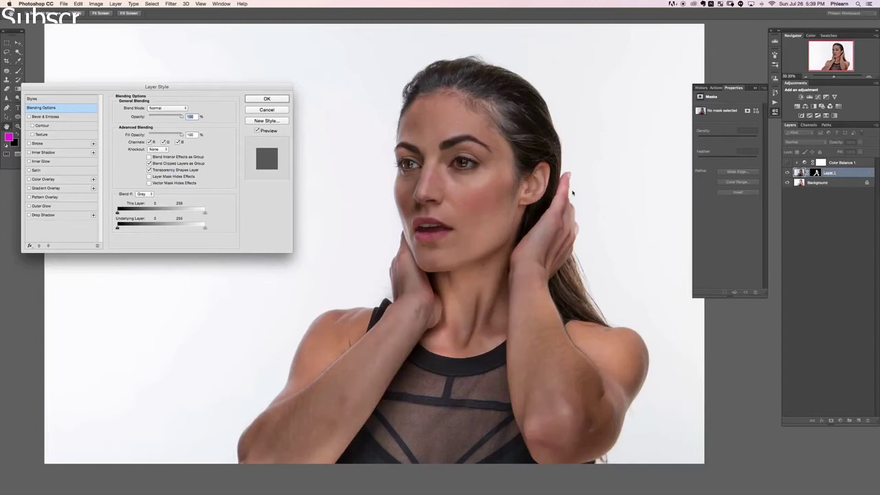
{"action": "left_click", "coordinate": [267, 110]}
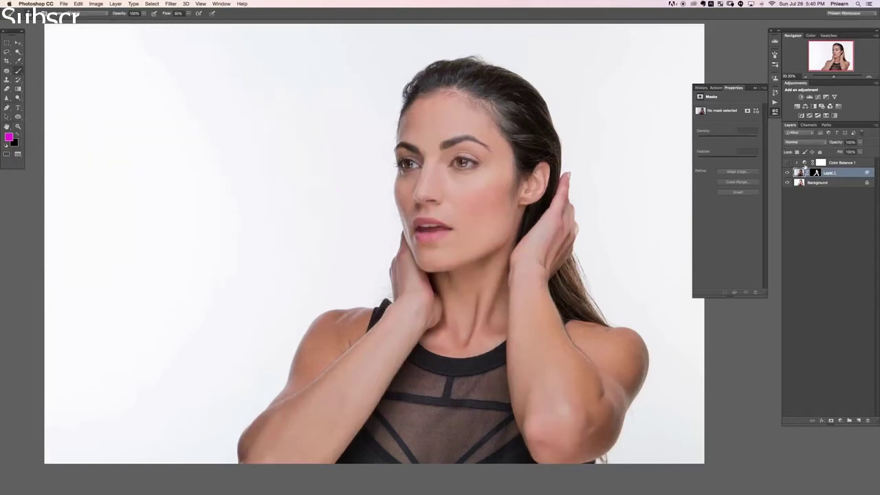
- Compare the skin highlights with Layer 1 hidden and shown at full opacity
{"action": "left_click", "coordinate": [788, 172]}
{"action": "left_click", "coordinate": [788, 172]}
{"action": "left_click", "coordinate": [788, 172]}
{"action": "left_click", "coordinate": [788, 172]}
{"action": "left_click", "coordinate": [787, 173]}
{"action": "left_click", "coordinate": [787, 173]}
{"action": "left_click", "coordinate": [788, 172]}
- Lower Layer 1's opacity to about 55% and compare the portrait with the layer hidden and shown
{"action": "left_click", "coordinate": [835, 143]}
{"action": "left_click_drag", "start_coordinate": [834, 142], "coordinate": [825, 143]}
{"action": "left_click", "coordinate": [786, 173]}
{"action": "left_click", "coordinate": [786, 172]}
{"action": "left_click", "coordinate": [786, 172]}
{"action": "left_click", "coordinate": [786, 173]}
{"action": "left_click", "coordinate": [786, 173]}
{"action": "left_click", "coordinate": [786, 172]}
- Examine the face close up at 100%, comparing the skin with Layer 1 hidden and shown
{"action": "key", "text": "super+1"}
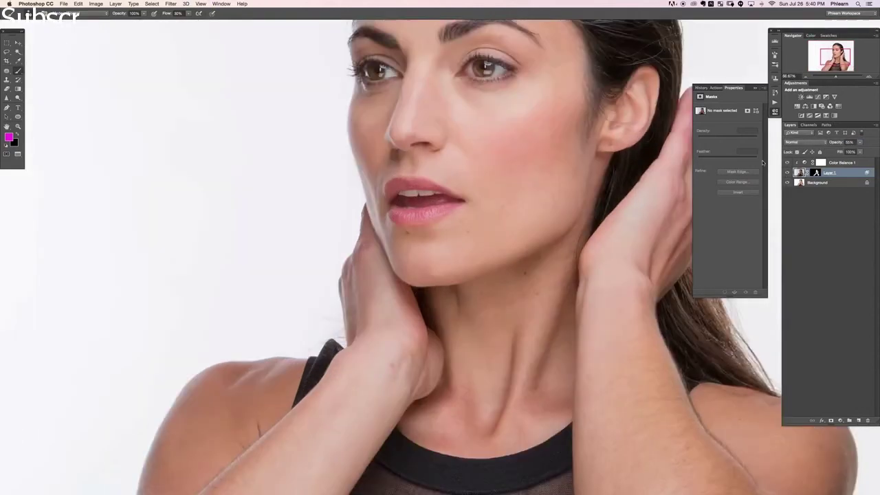
{"action": "scroll", "coordinate": [461, 244], "scroll_direction": "up", "scroll_amount": 5}
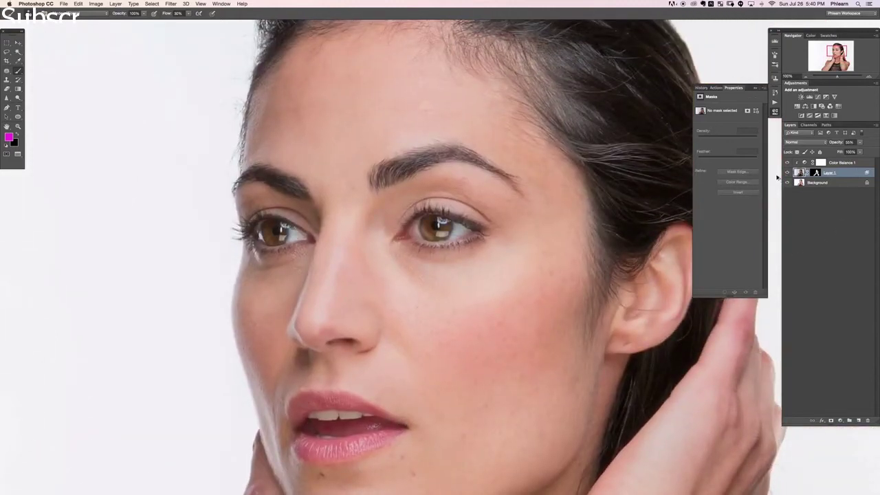
{"action": "key", "text": "super+comma"}
{"action": "key", "text": "super+comma"}
{"action": "key", "text": "super+comma"}
{"action": "key", "text": "super+comma"}
{"action": "key", "text": "super+comma"}
{"action": "key", "text": "super+comma"}
{"action": "key", "text": "super+comma"}
{"action": "key", "text": "super+comma"}
{"action": "key", "text": "super+comma"}
{"action": "key", "text": "super+comma"}
{"action": "key", "text": "super+comma"}
{"action": "key", "text": "super+comma"}
{"action": "key", "text": "super+comma"}
{"action": "key", "text": "super+comma"}
- Compare the whole portrait once more with and without Layer 1, leaving the layer visible
{"action": "key", "text": "super+0"}
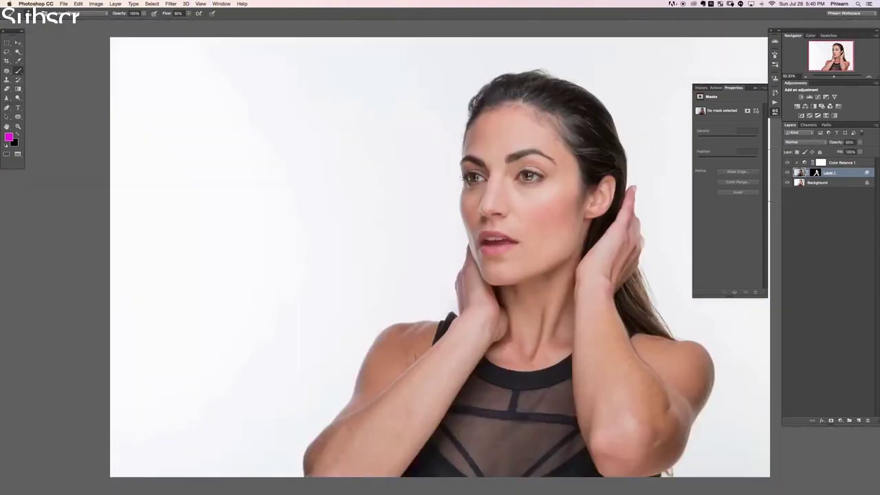
{"action": "left_click_drag", "start_coordinate": [566, 236], "coordinate": [492, 212]}
{"action": "scroll", "coordinate": [491, 212], "scroll_direction": "up", "scroll_amount": 2}
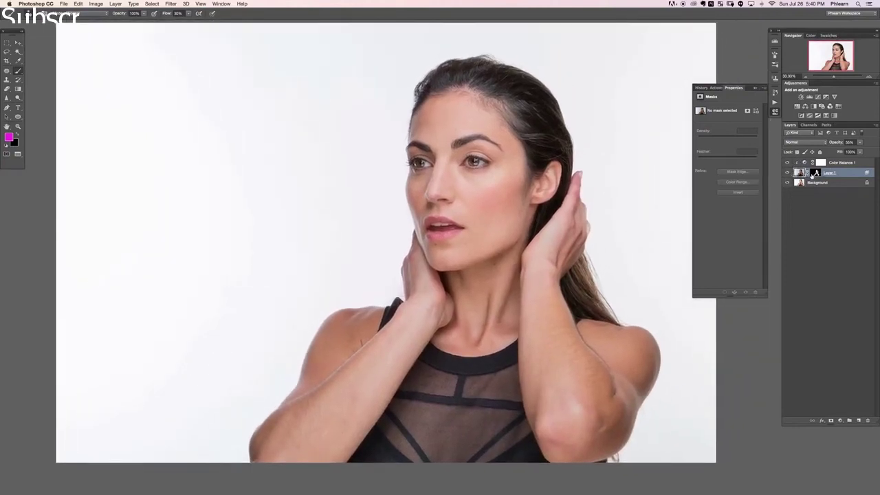
{"action": "left_click", "coordinate": [787, 172]}
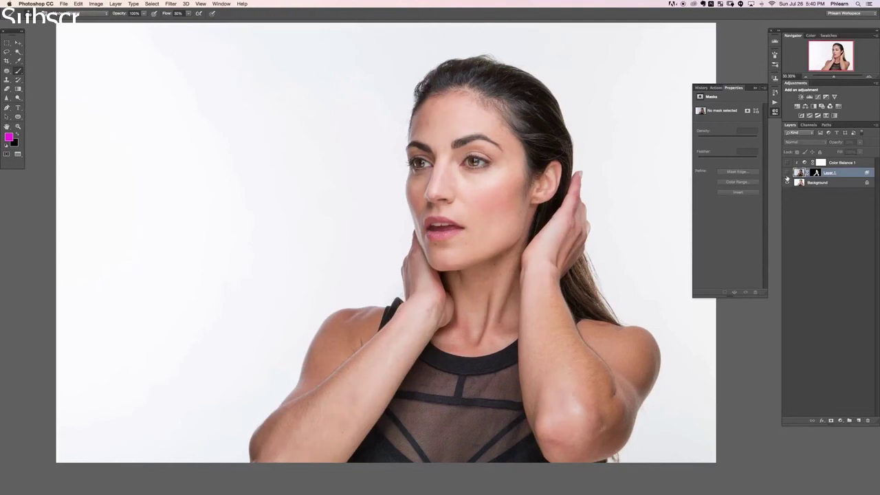
{"action": "left_click", "coordinate": [787, 172]}
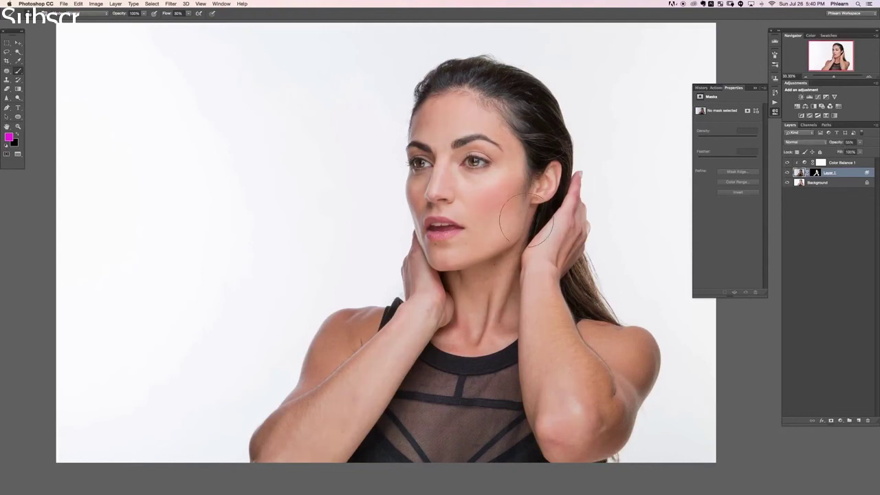